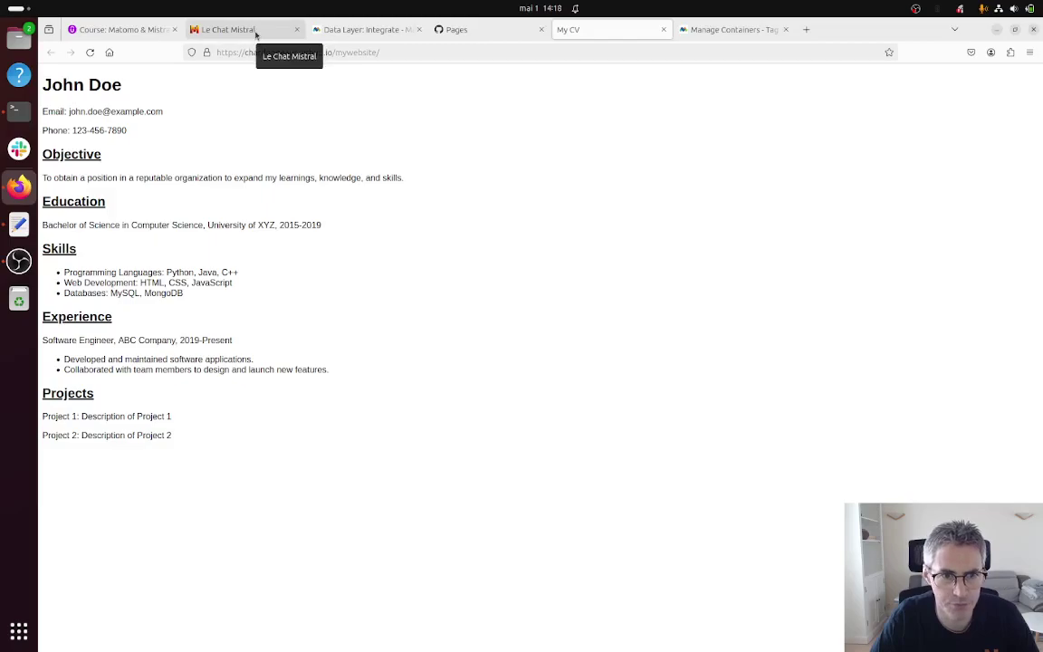
Review the Le Chat Mistral conversation, from the dummy CV's HTML code to the request for data layer tracking.
click(256, 34)
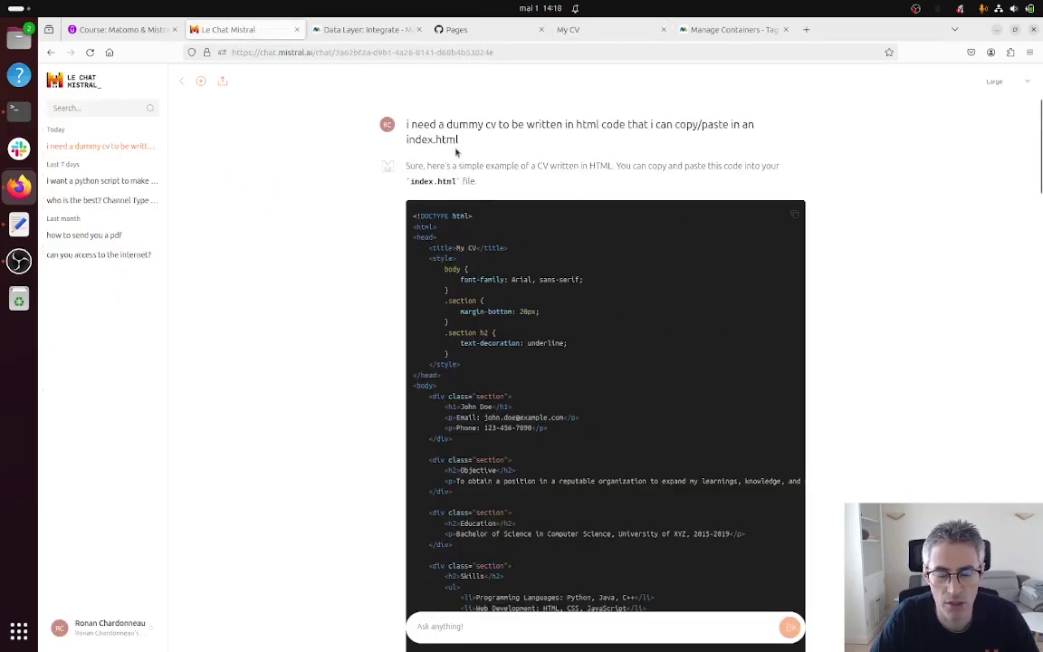
scroll(457, 222, down, 2)
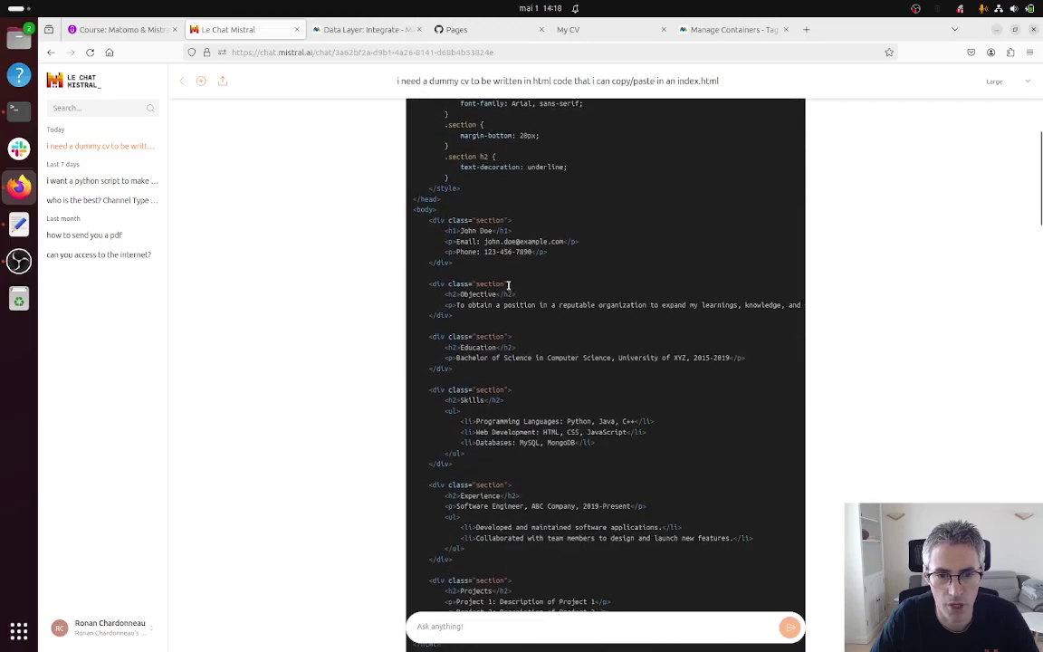
scroll(509, 287, down, 5)
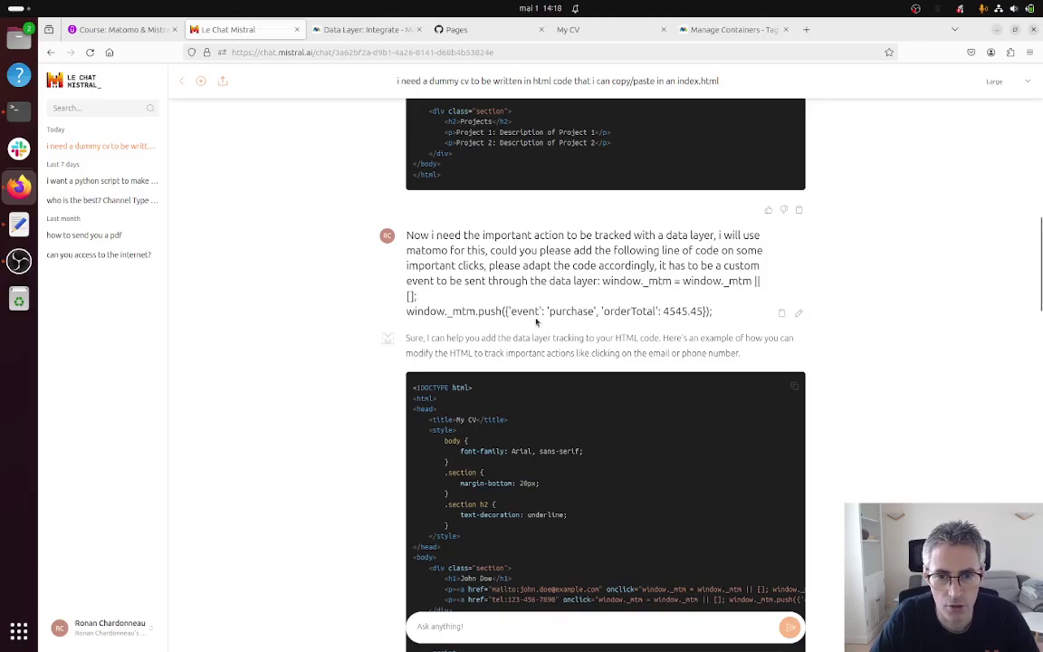
scroll(536, 321, down, 1)
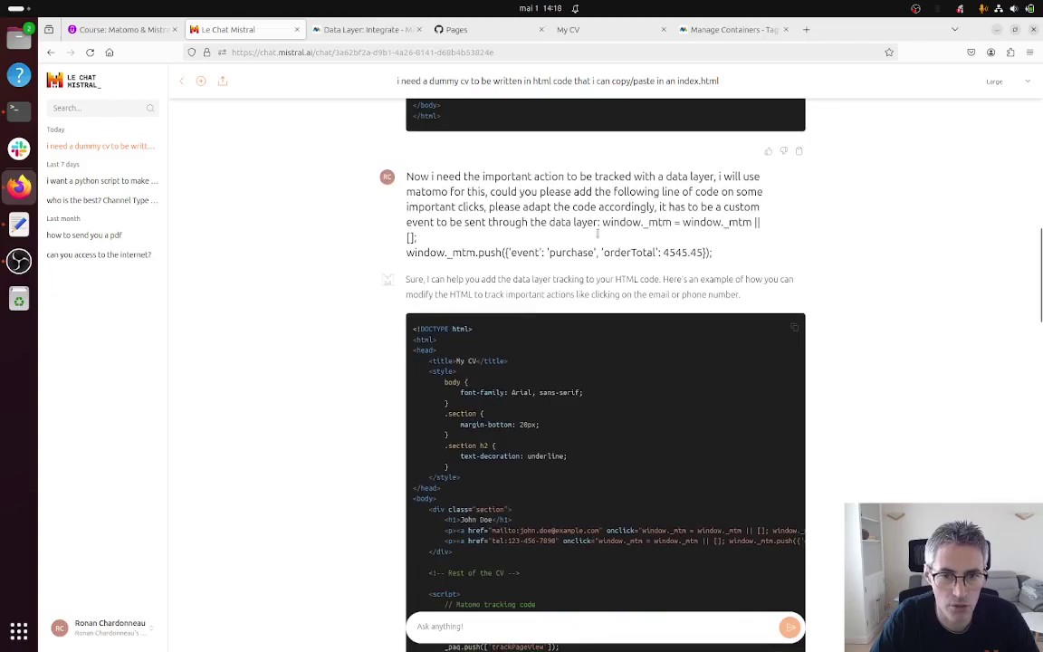
Switch to Matomo Tag Manager and create a new web container named "test".
click(715, 29)
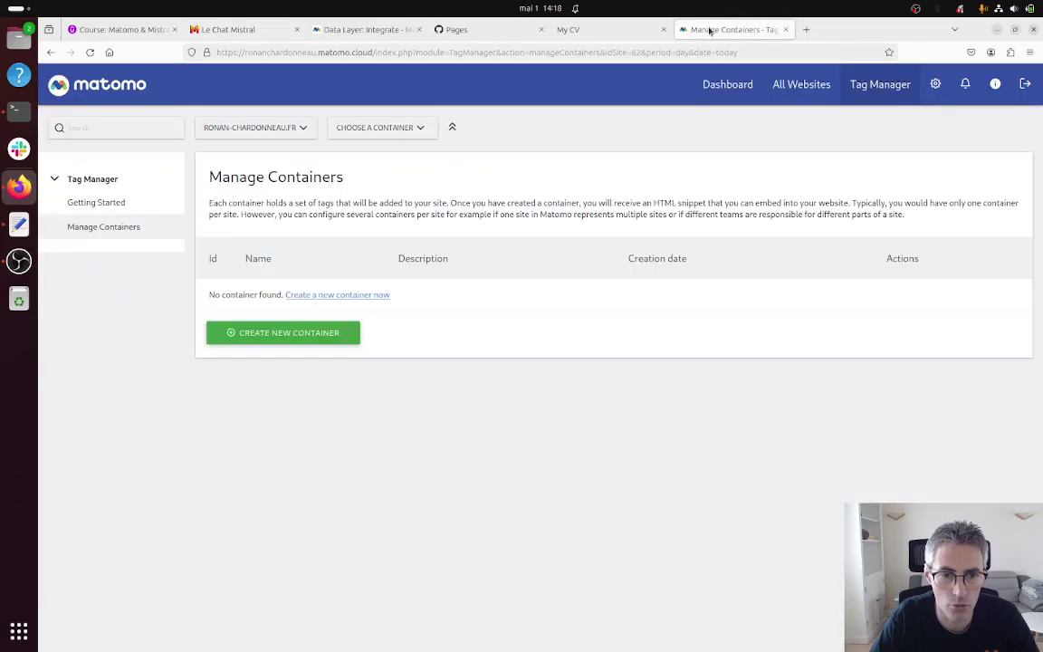
click(337, 296)
click(336, 304)
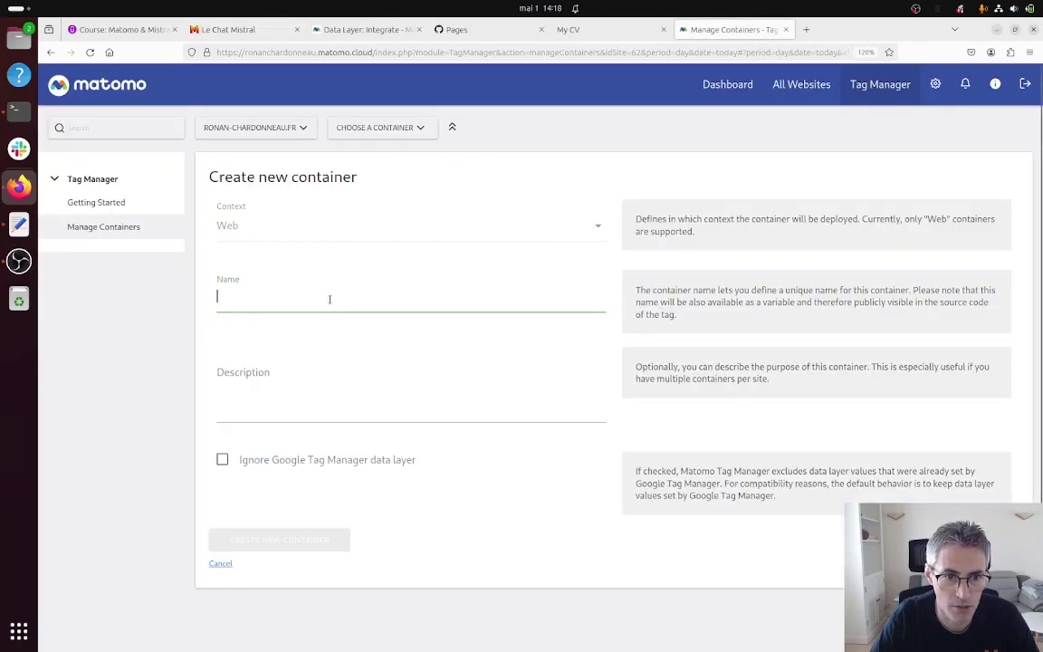
text(test)
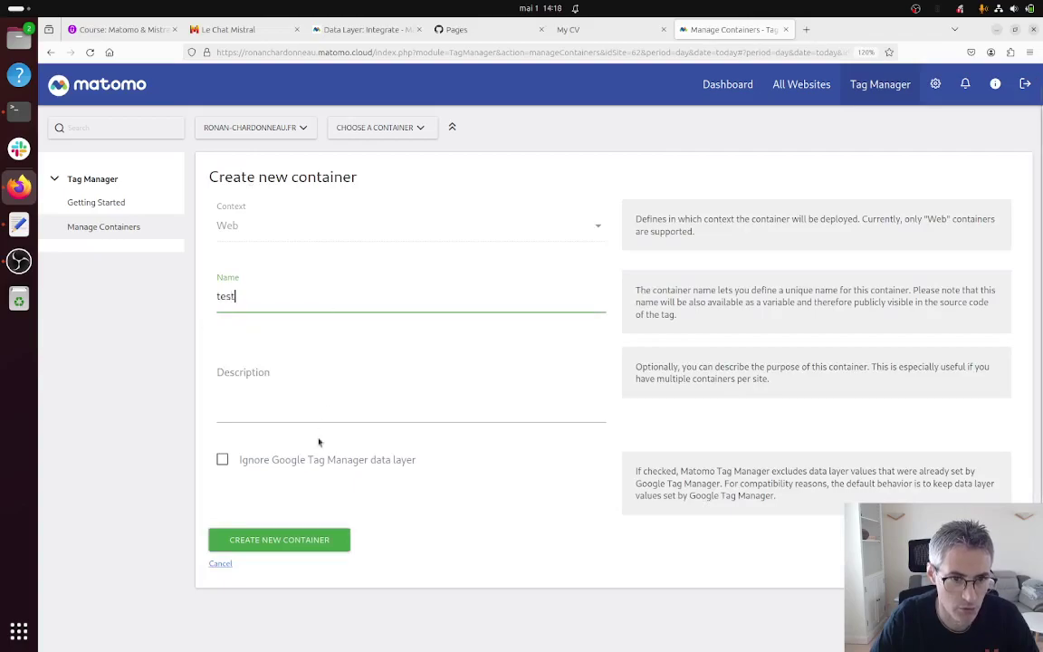
click(306, 539)
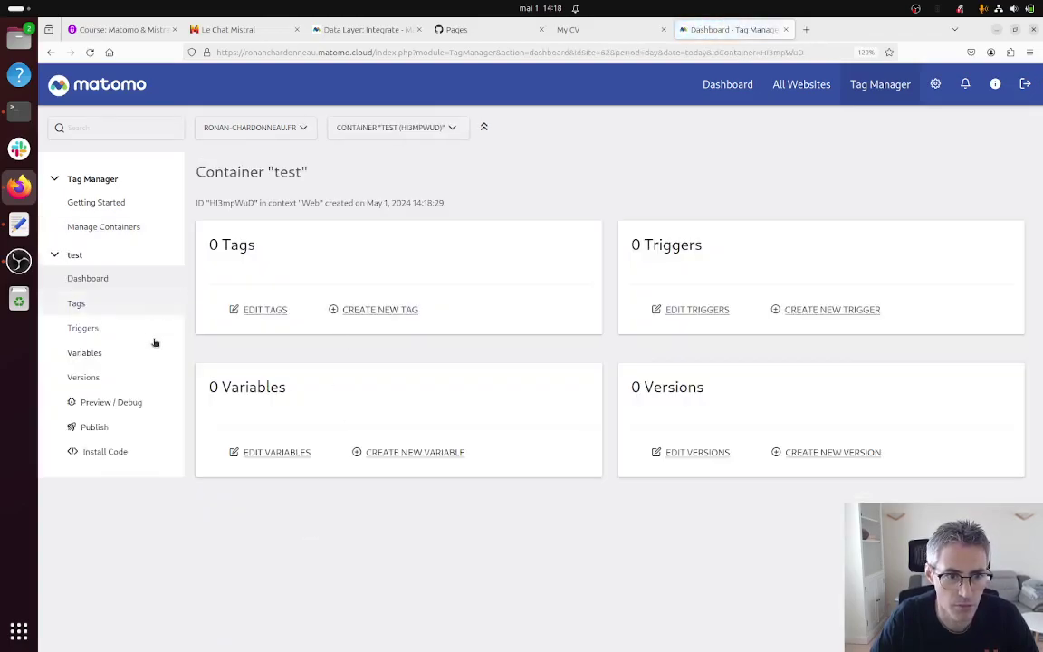
Open the test container's install code for the Live environment and copy the whole Matomo Tag Manager snippet.
click(104, 453)
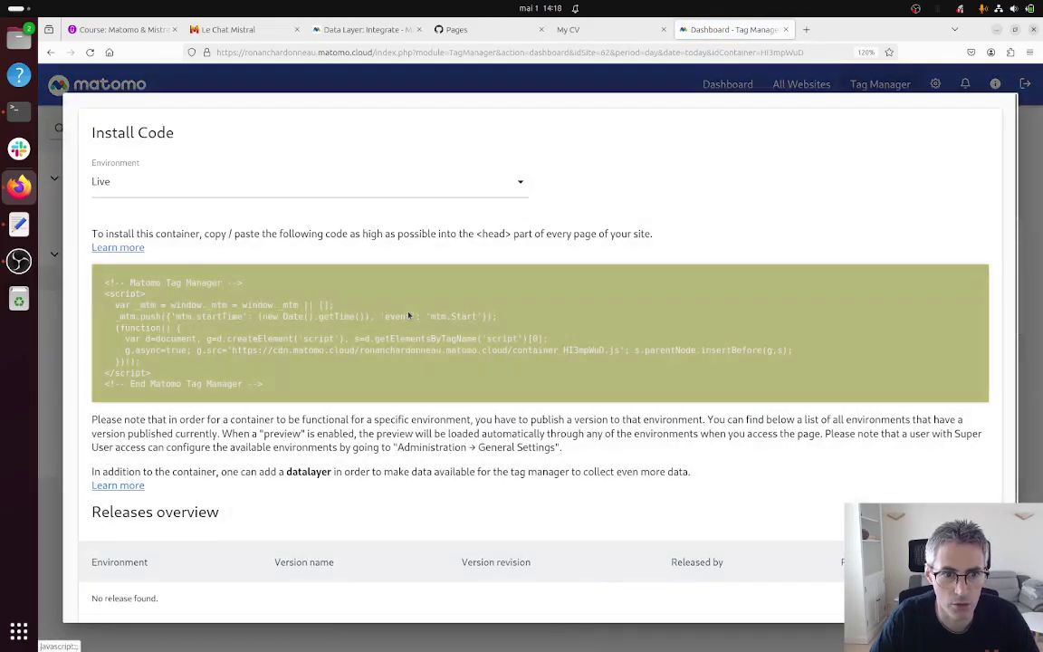
click(367, 280)
key(ctrl+c)
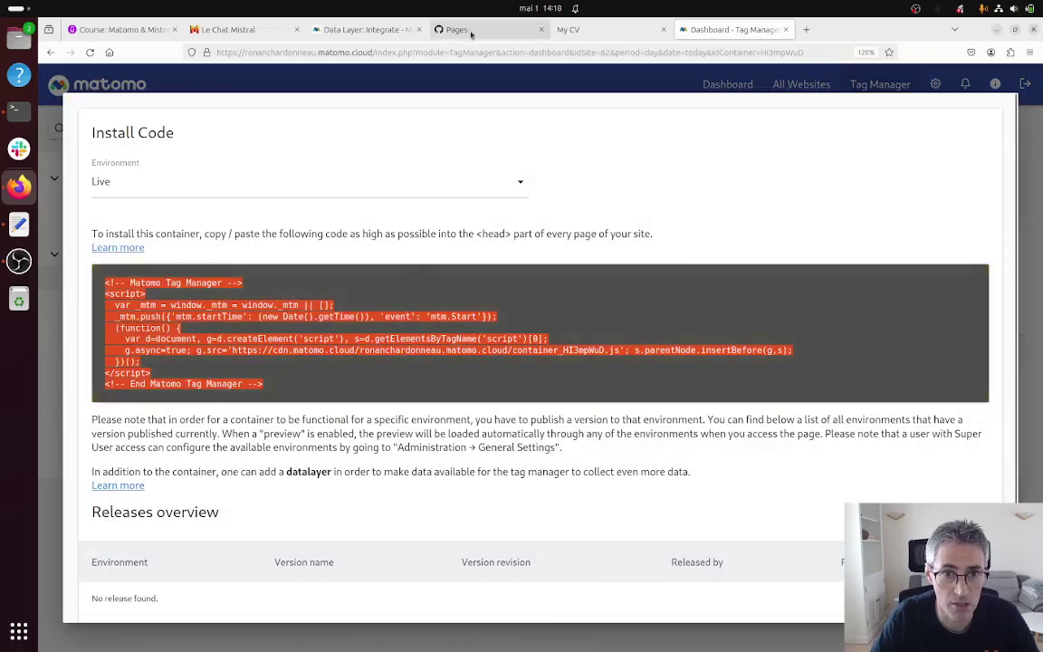
In GitHub's mywebsite repository, open index.html for editing and paste the Matomo Tag Manager snippet directly below the opening head tag.
click(471, 34)
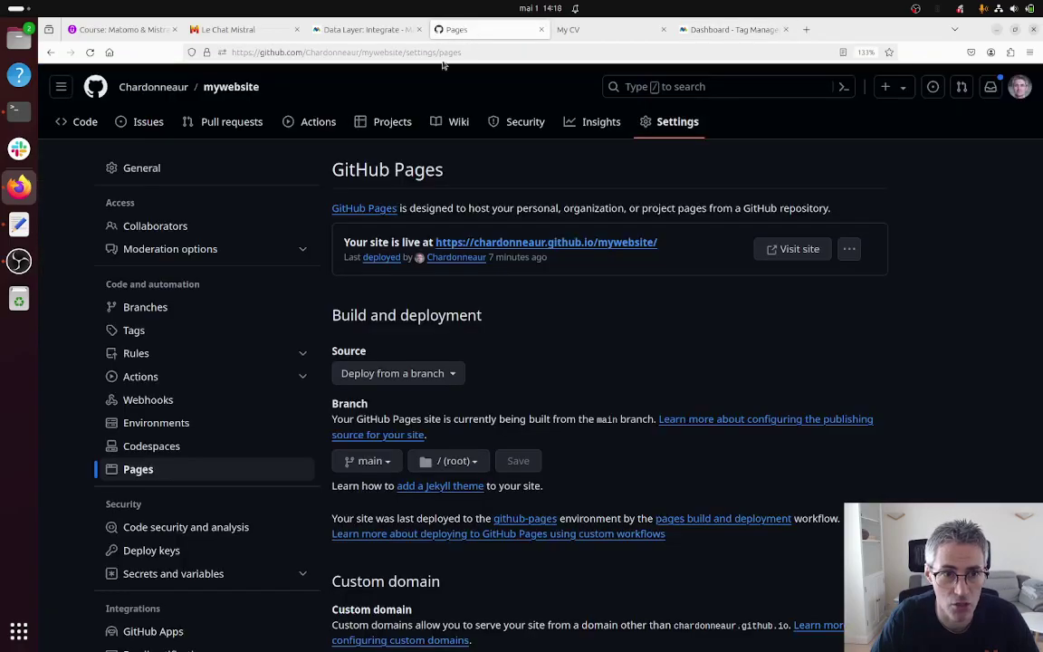
click(75, 127)
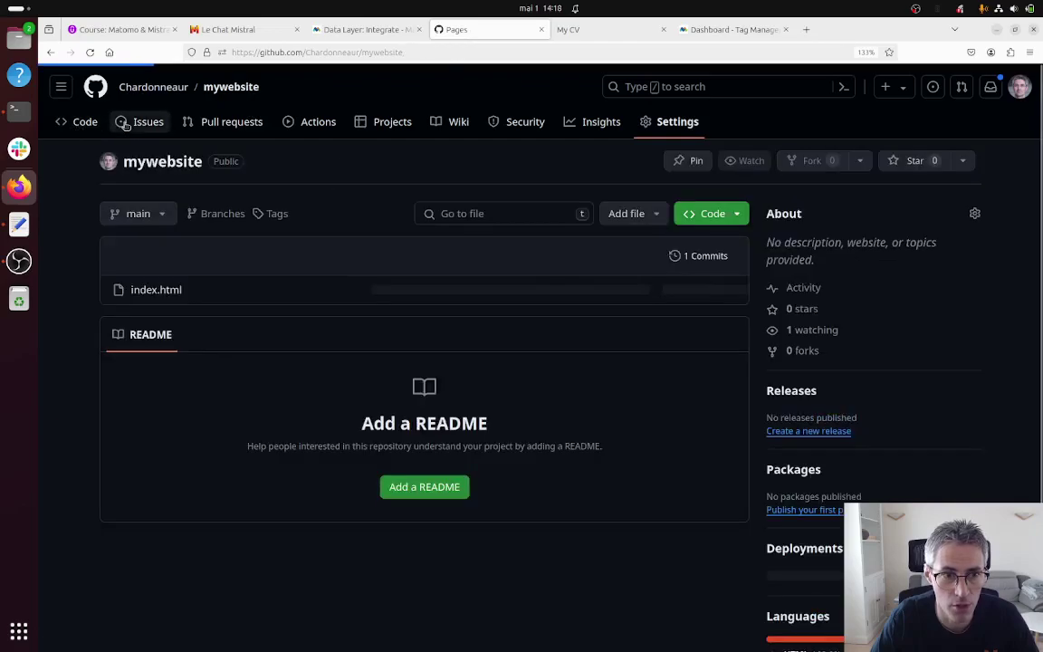
click(175, 291)
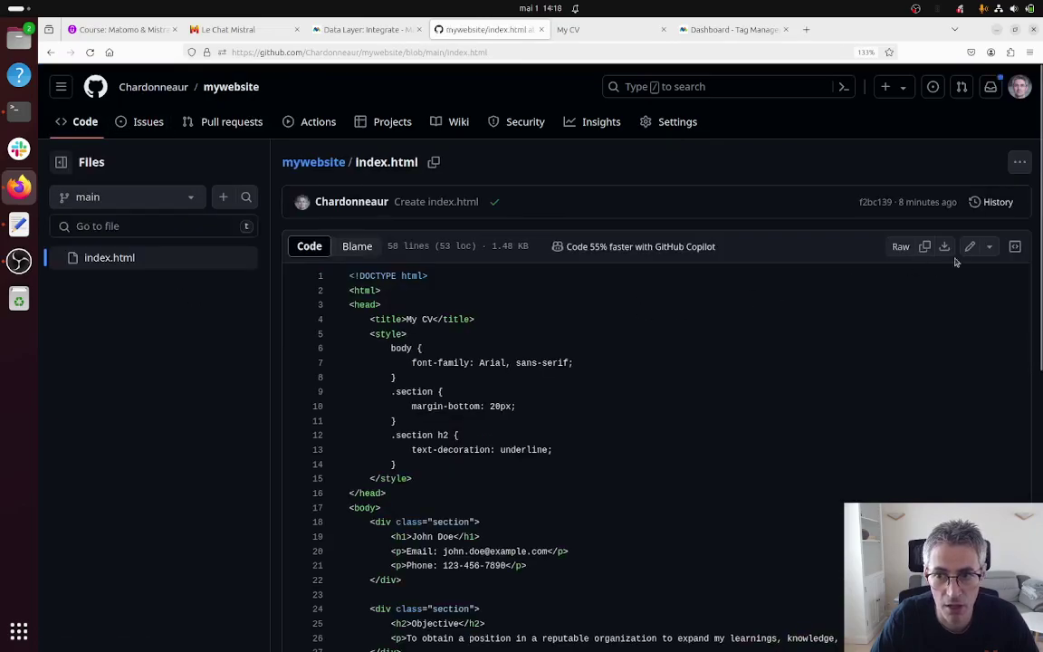
click(970, 246)
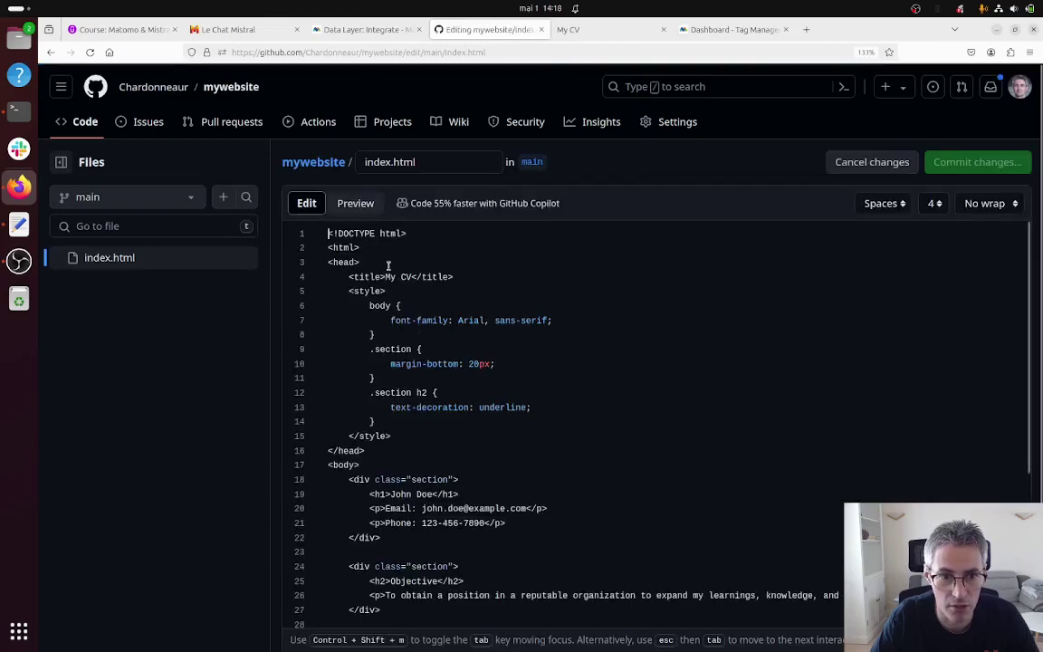
click(371, 263)
key(Return)
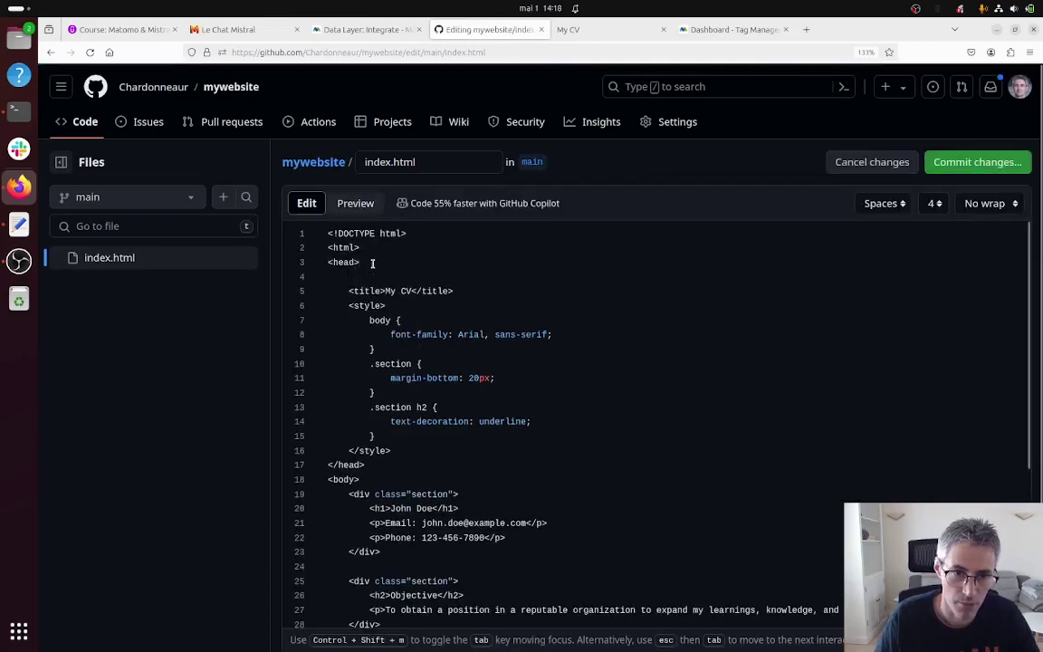
key(ctrl+v)
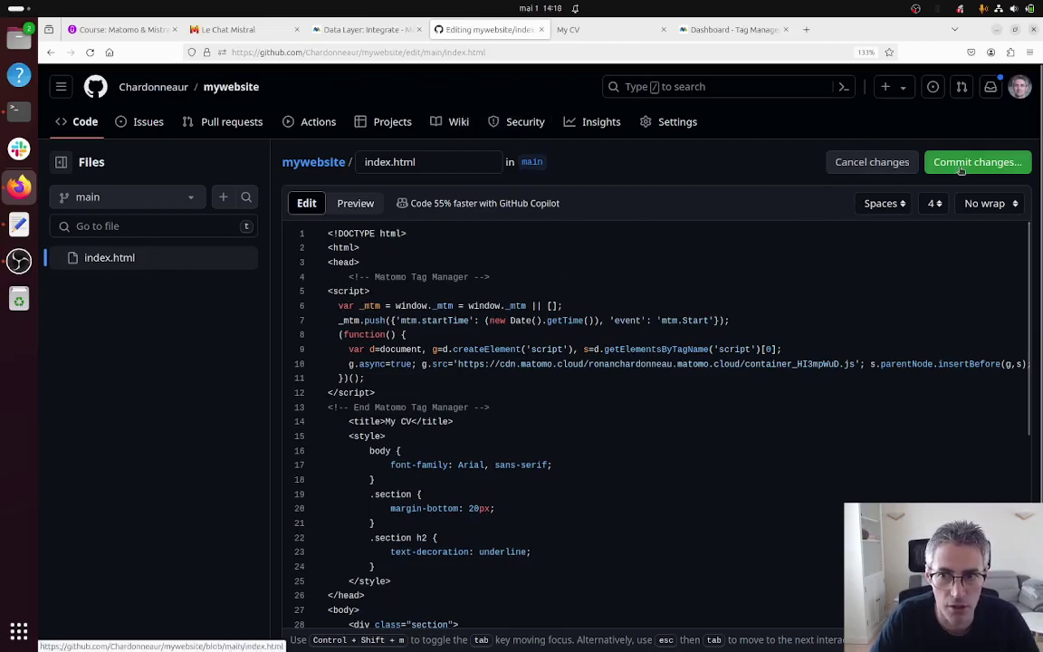
Compare the data layer request in the Mistral chat with the "Triggering an event" example in Matomo's developer guide.
click(242, 30)
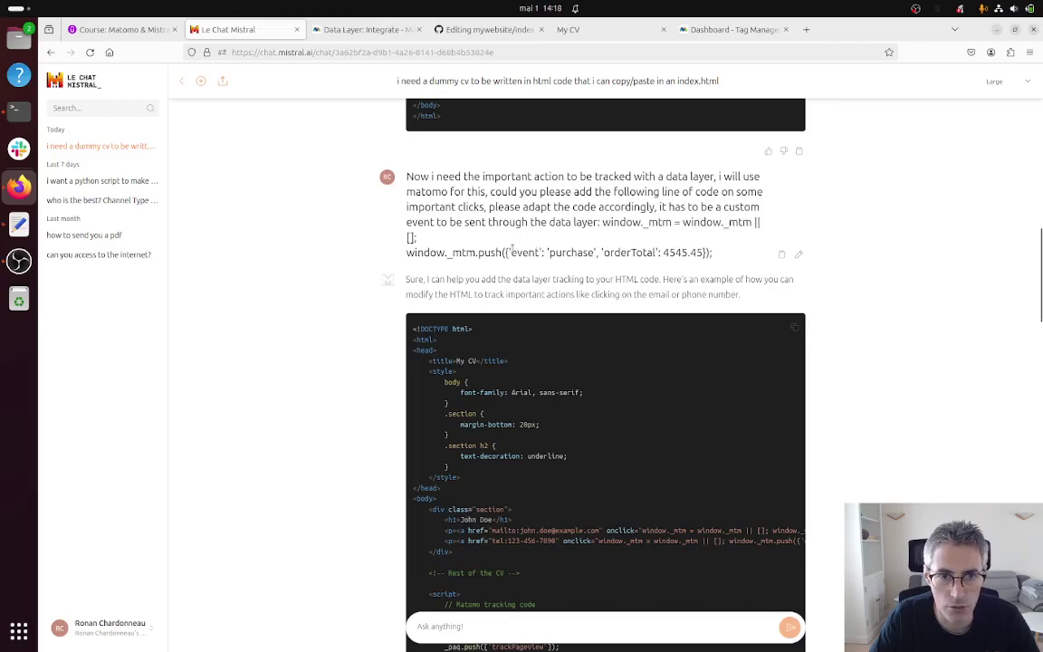
click(358, 29)
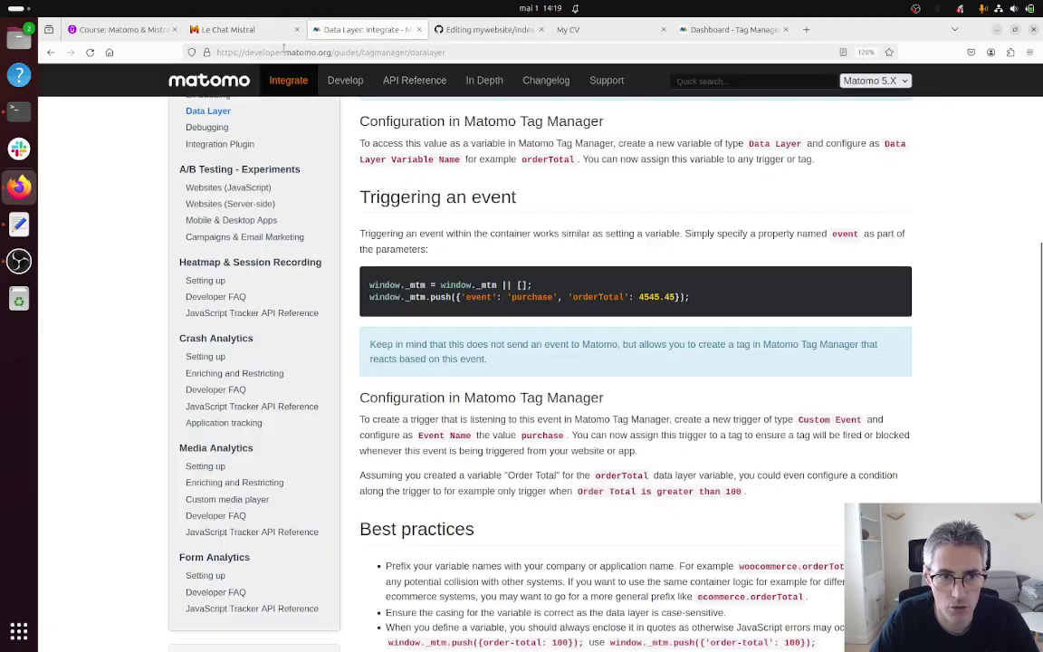
click(246, 32)
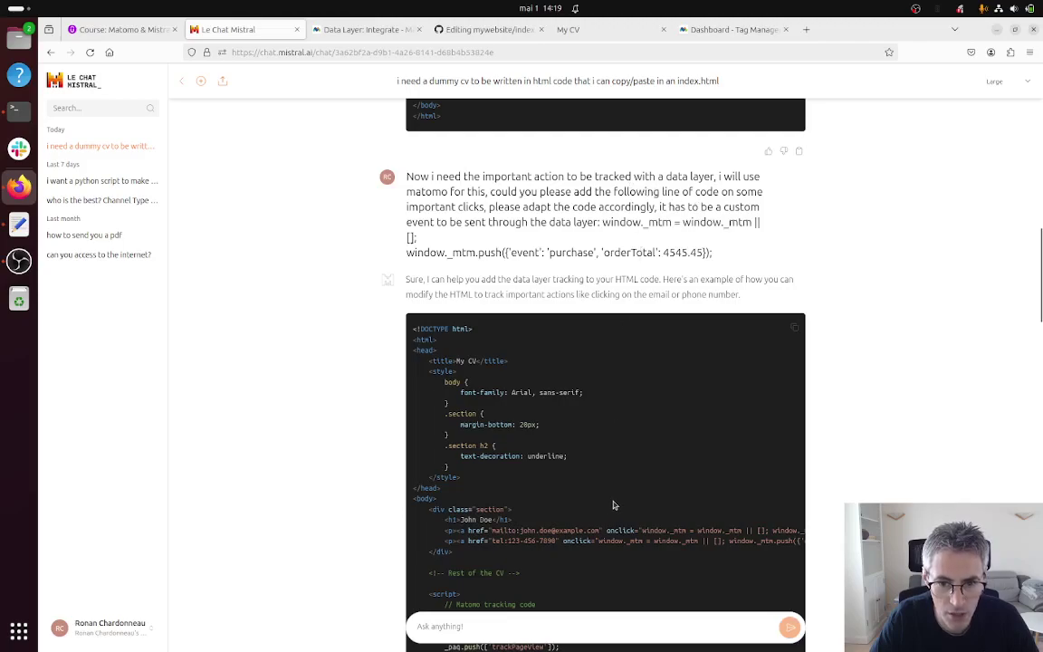
In Mistral's last code answer, select and copy the contact section div containing the email_click and phone_click data layer pushes.
scroll(616, 498, down, 3)
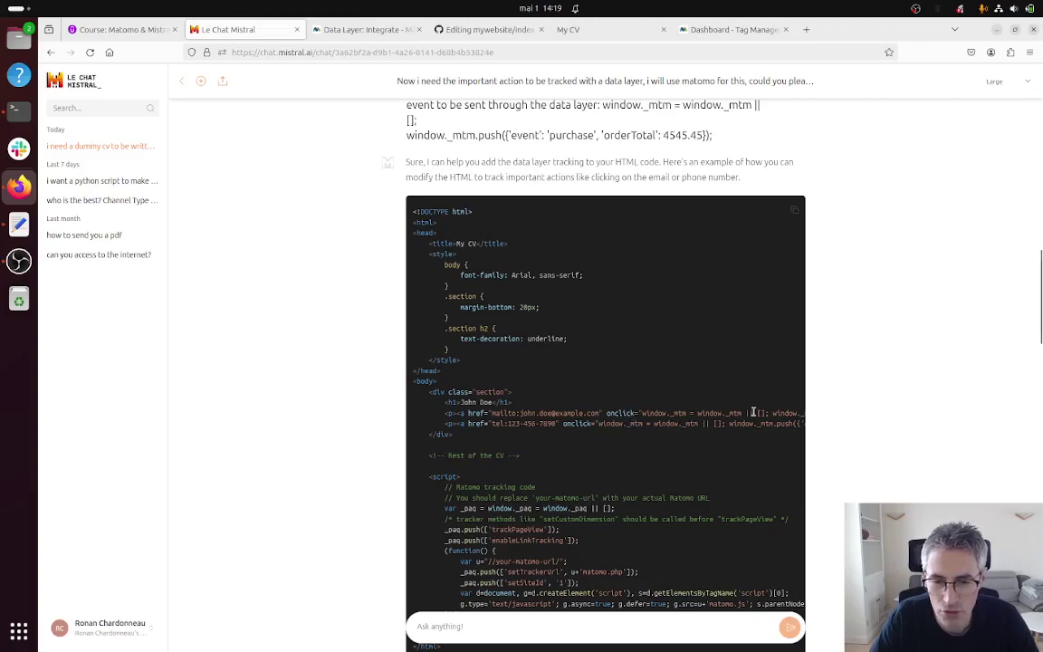
scroll(689, 437, down, 2)
scroll(688, 437, down, 20)
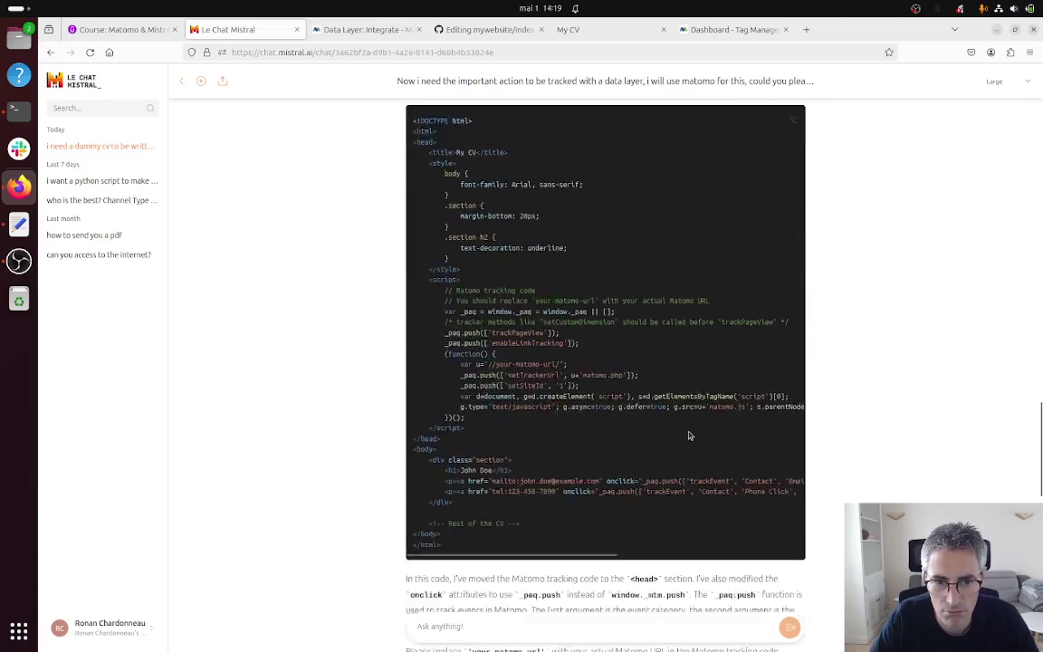
scroll(688, 437, down, 4)
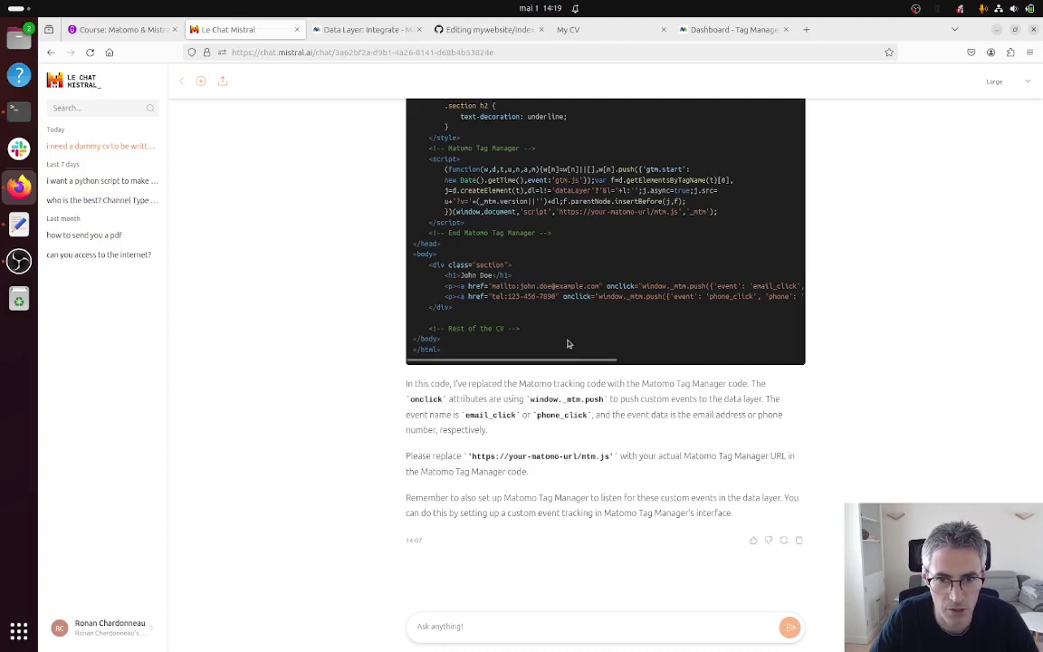
drag(467, 309, 406, 271)
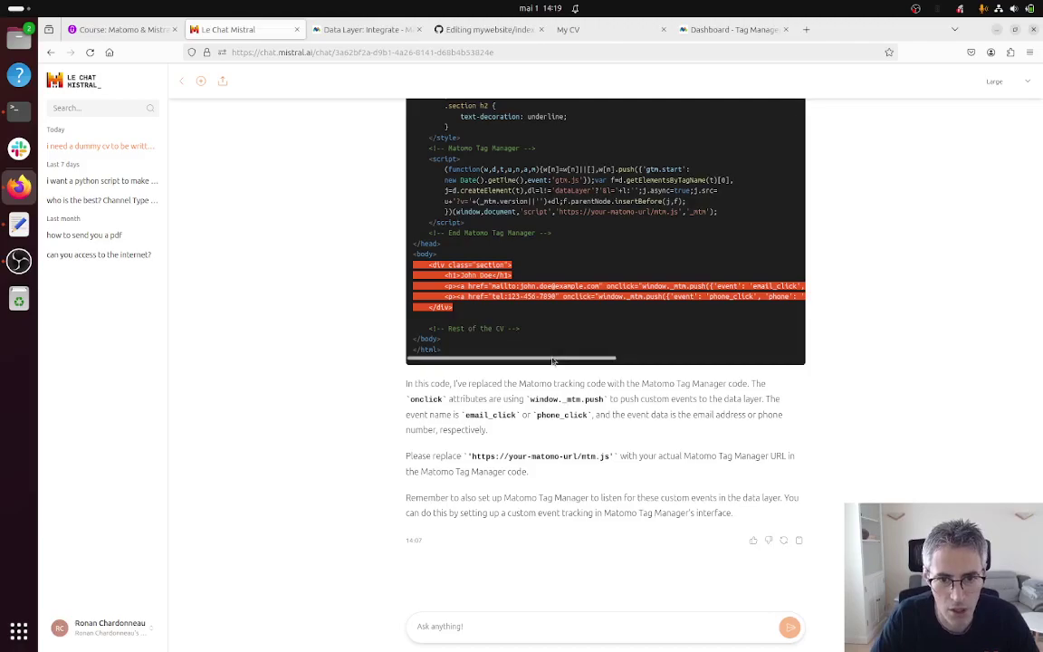
scroll(576, 337, up, 1)
scroll(576, 338, up, 5)
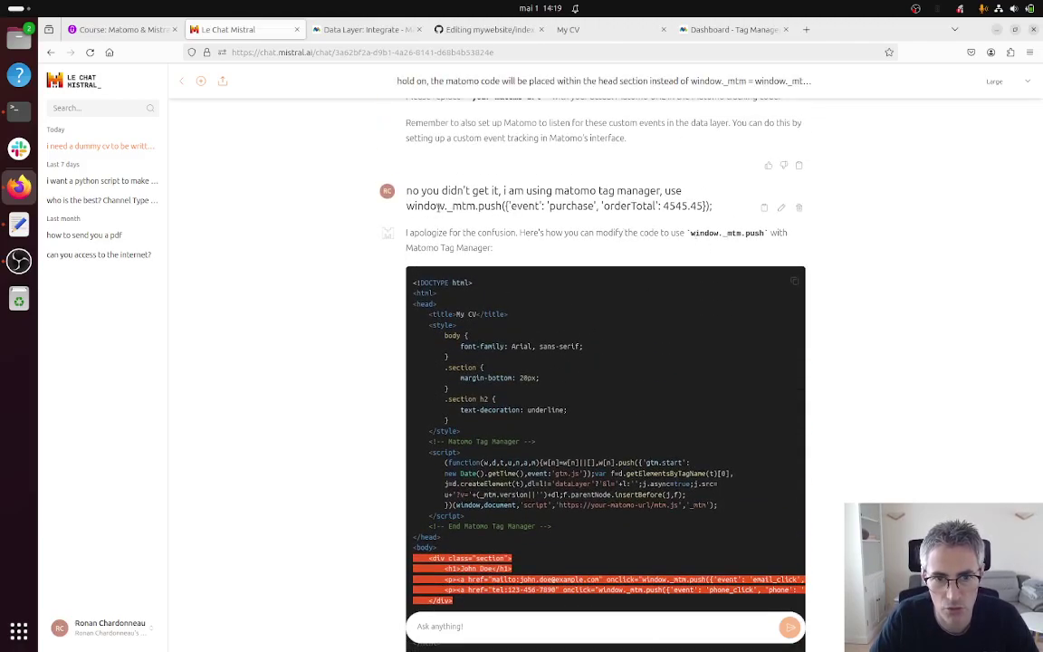
scroll(569, 496, down, 3)
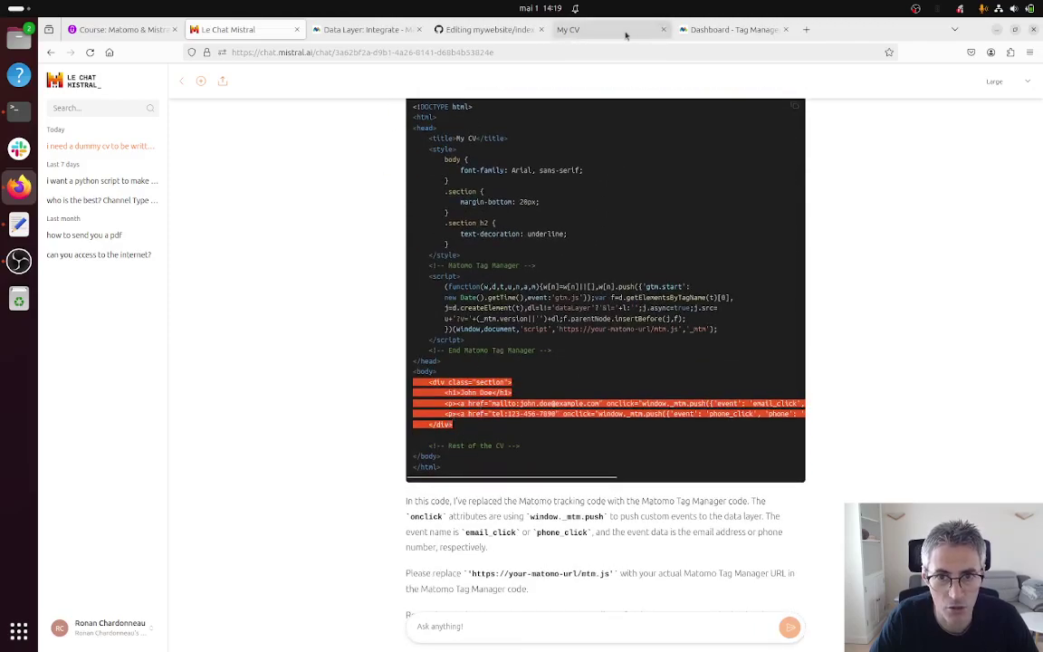
In GitHub's index.html editor, replace the first section div in the body with the copied contact section containing the data layer pushes.
click(565, 30)
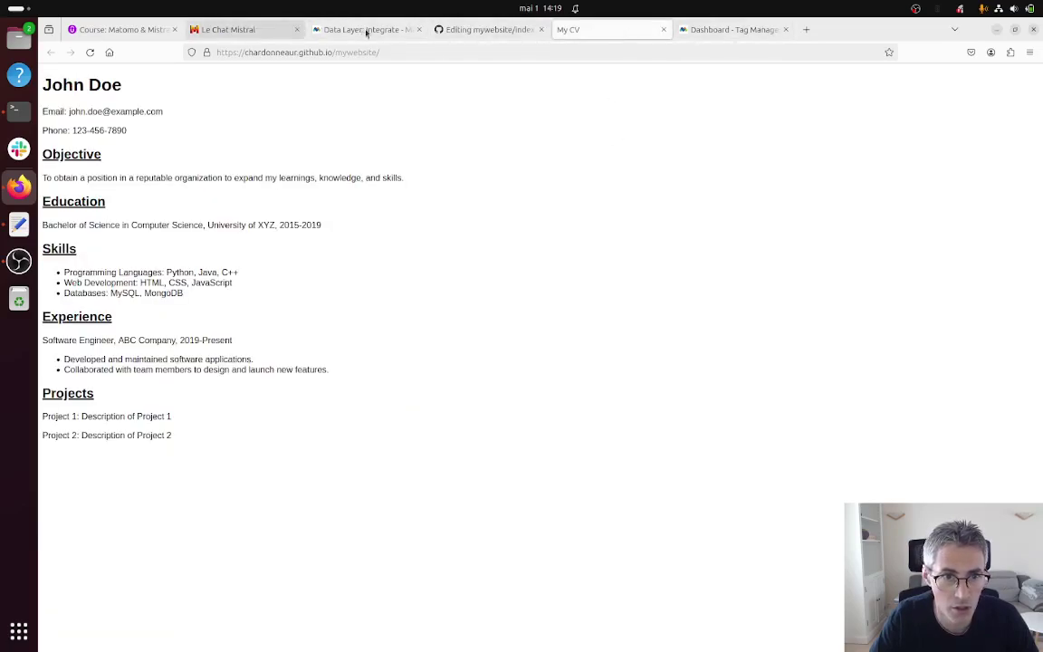
click(486, 30)
scroll(486, 364, down, 5)
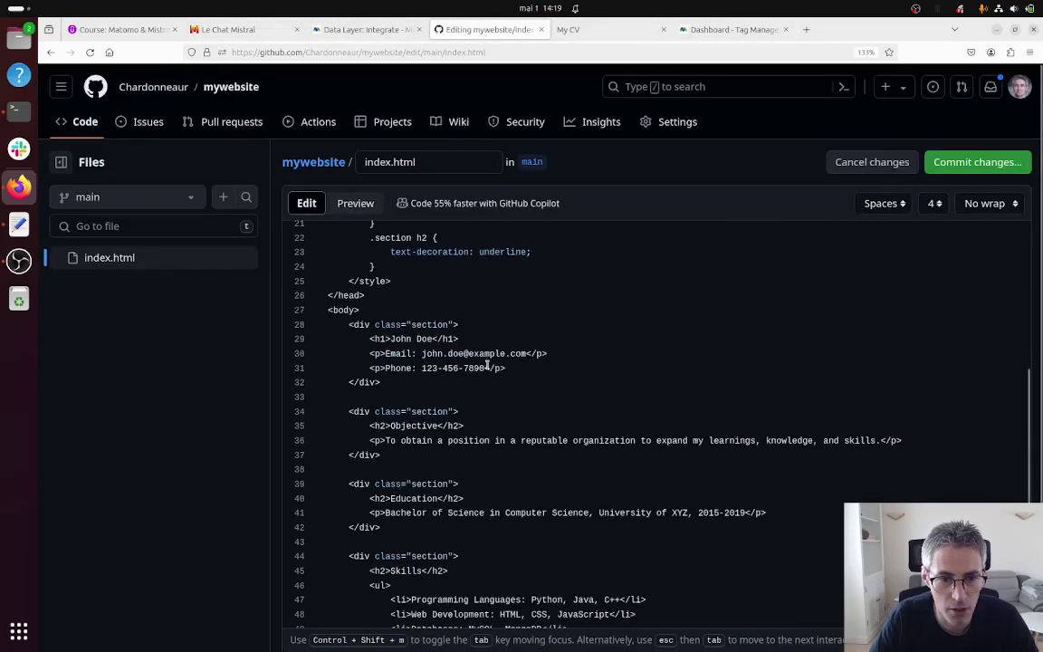
scroll(489, 364, down, 3)
scroll(491, 375, up, 3)
scroll(496, 385, up, 2)
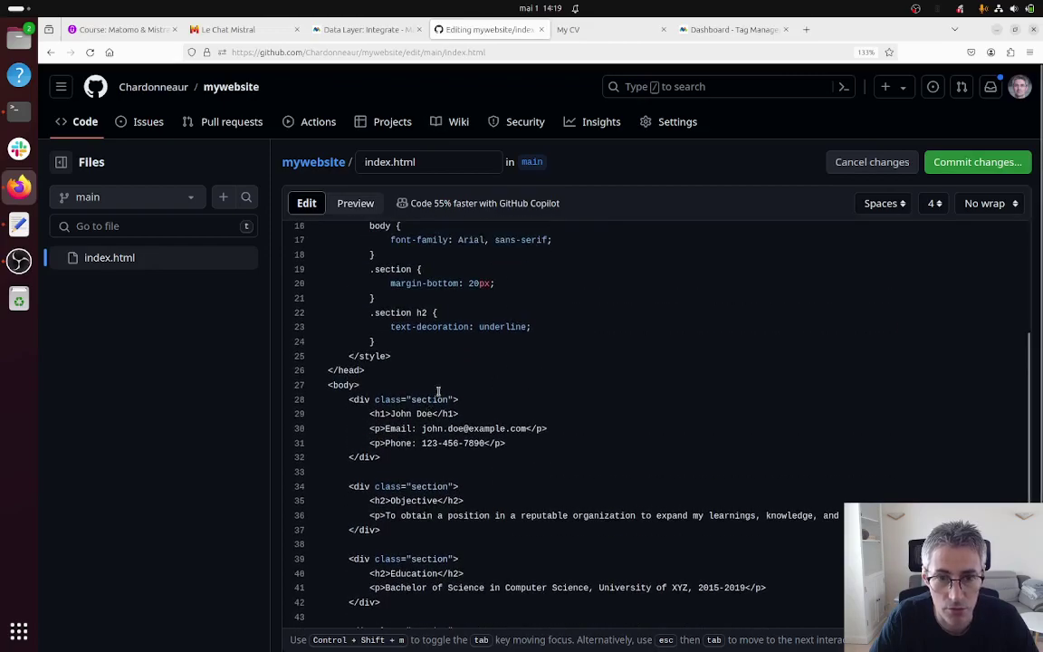
click(228, 29)
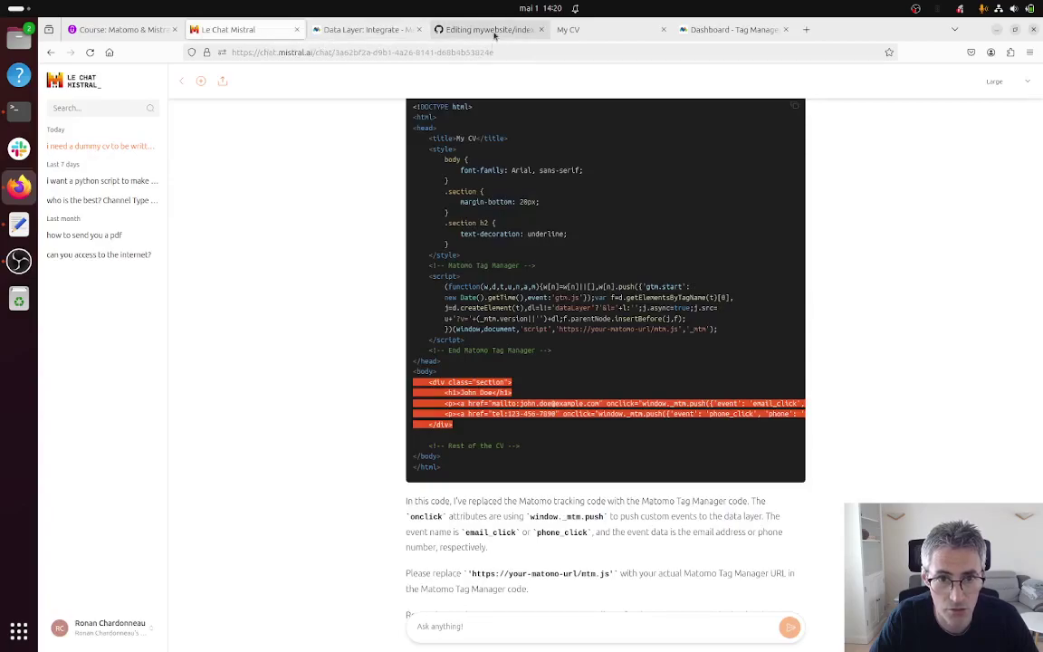
click(445, 30)
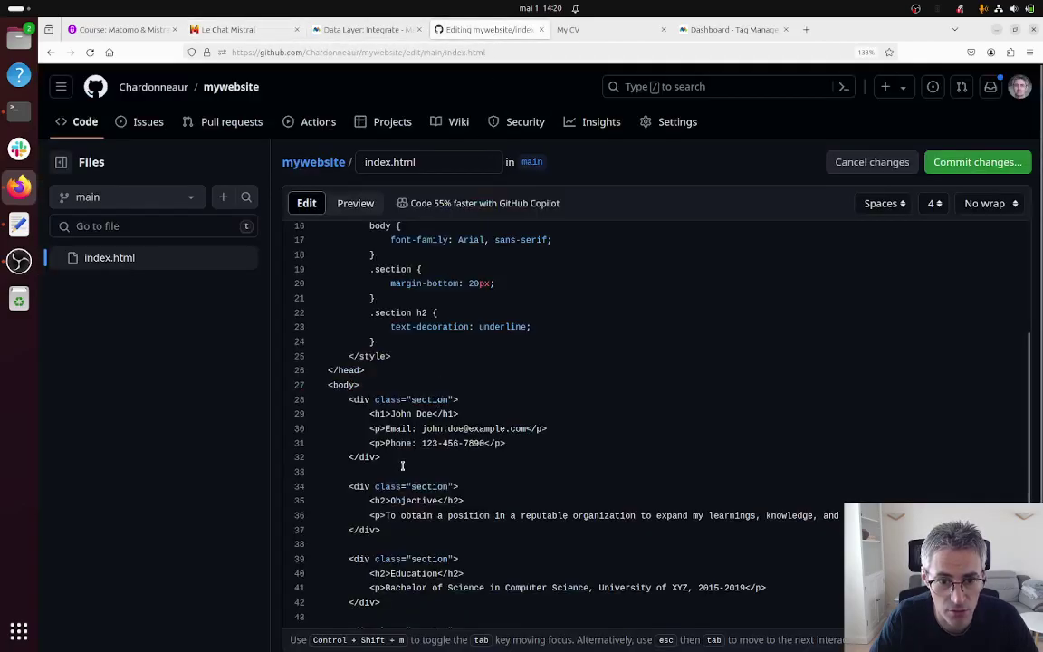
drag(406, 459, 326, 400)
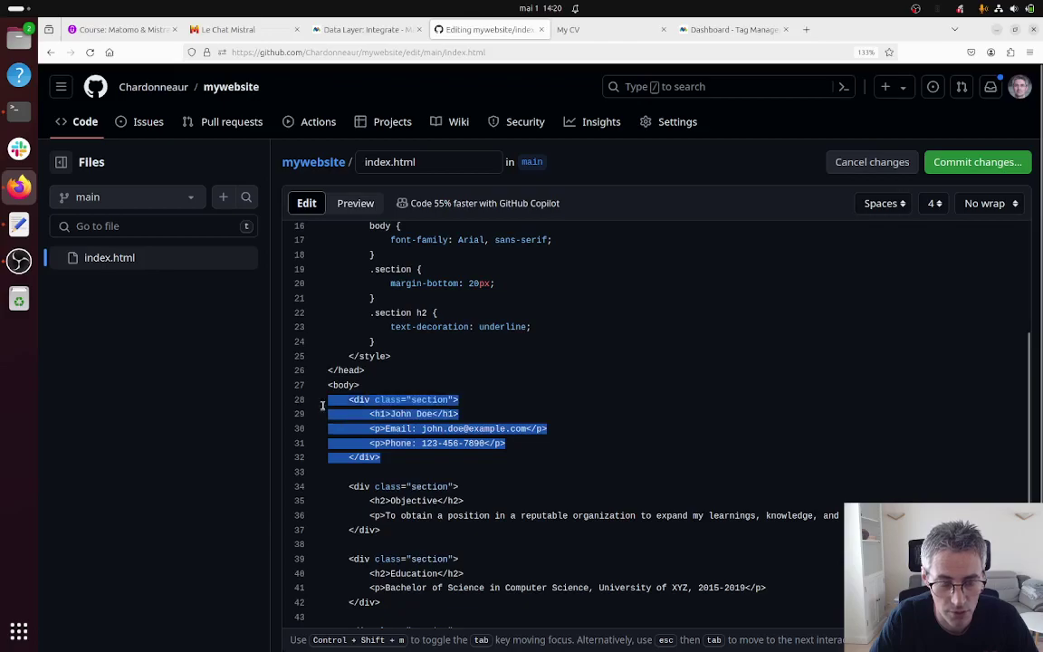
key(ctrl+v)
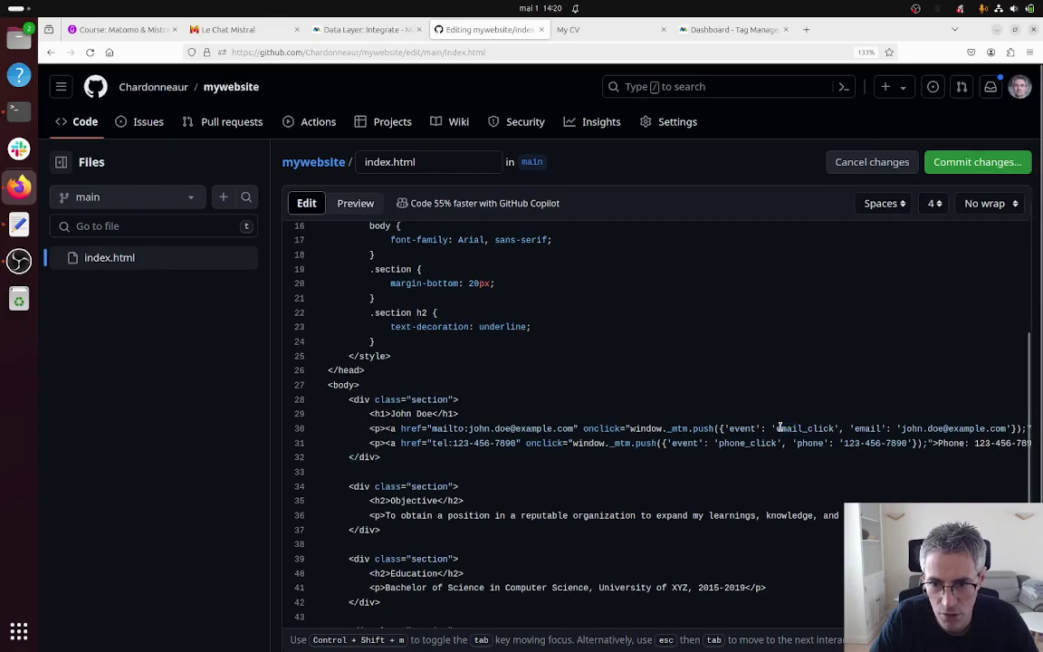
In index.html, change the data layer event name in both the email and phone link pushes to action.
drag(776, 428, 830, 427)
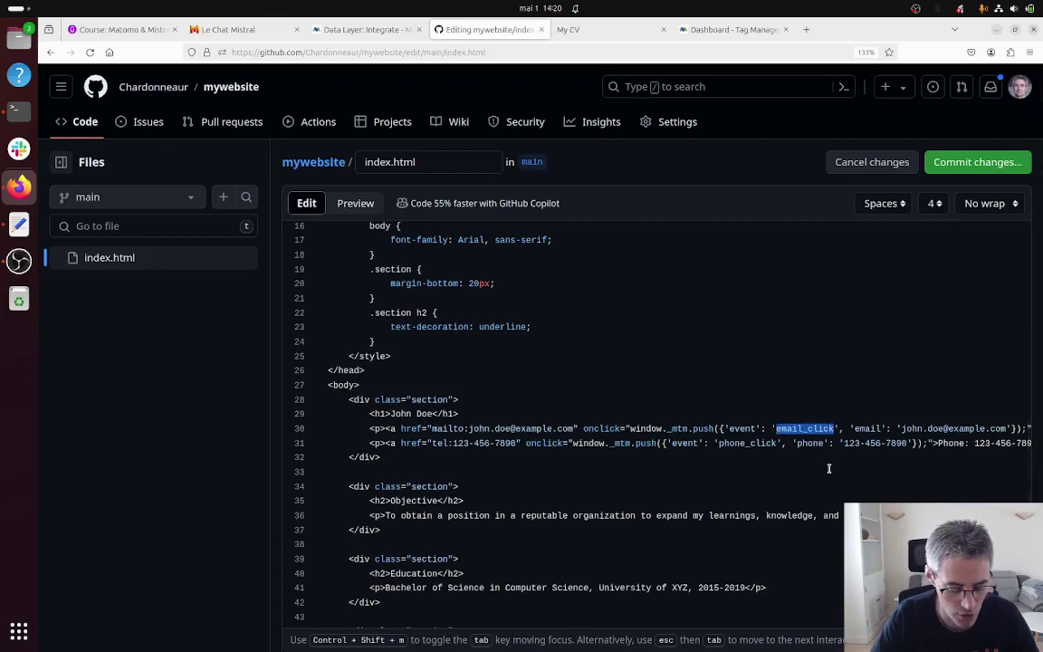
text(action)
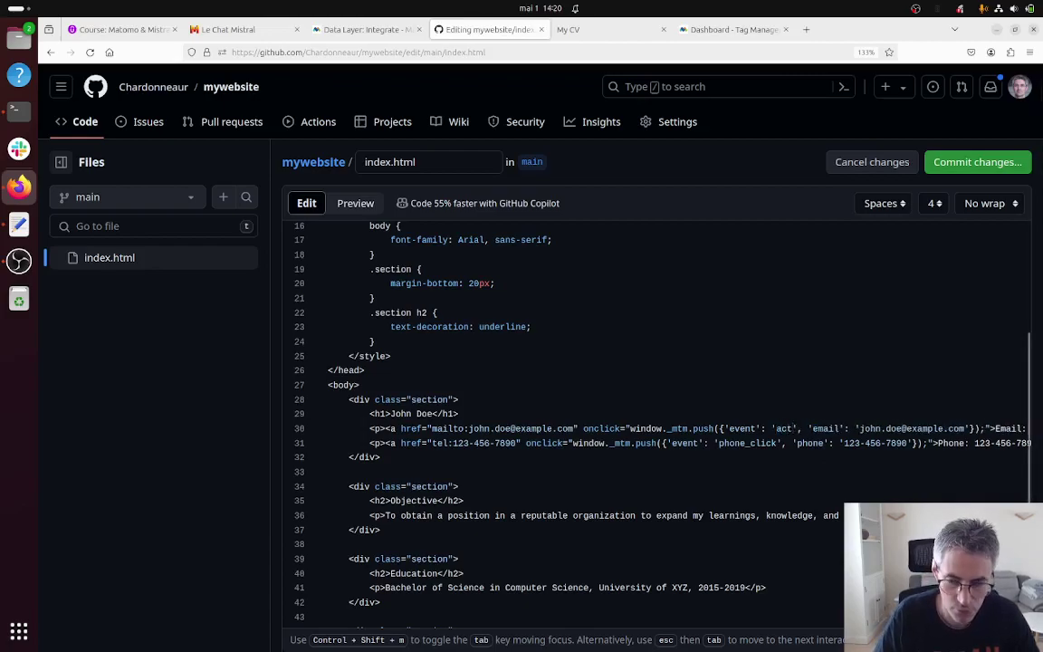
drag(718, 443, 772, 443)
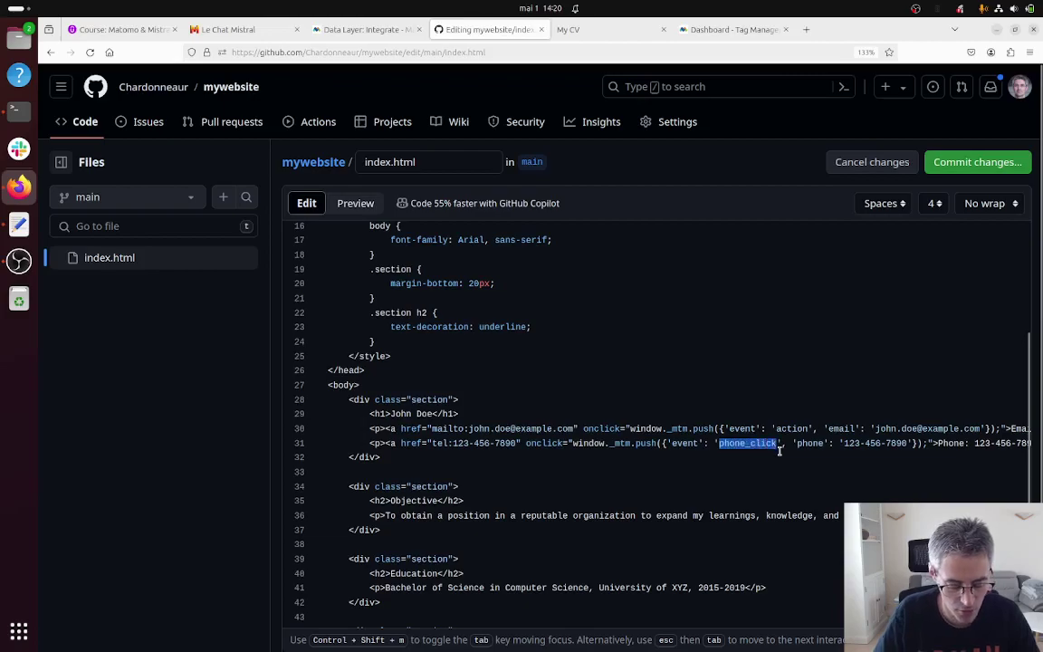
text(action)
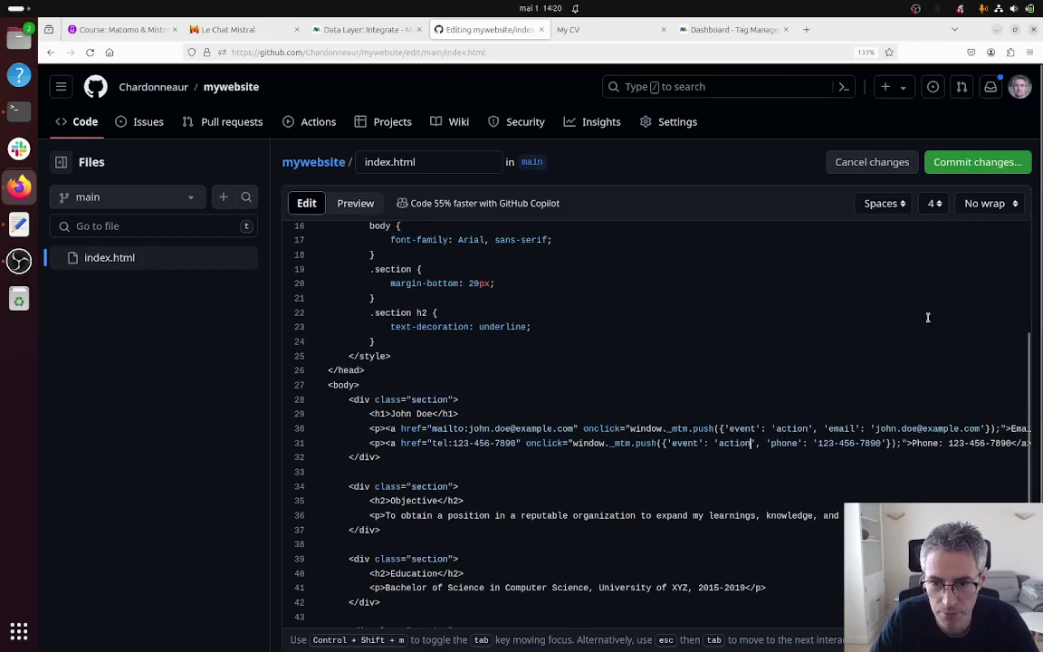
Commit the index.html changes directly to the main branch with the extended description "mp implementation".
click(951, 162)
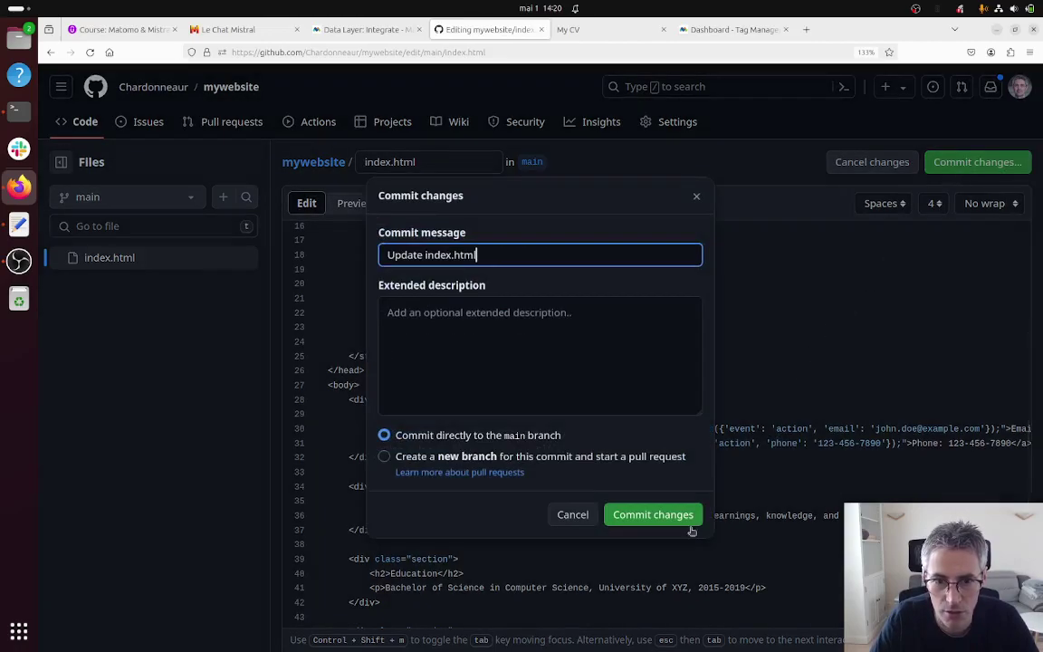
click(549, 353)
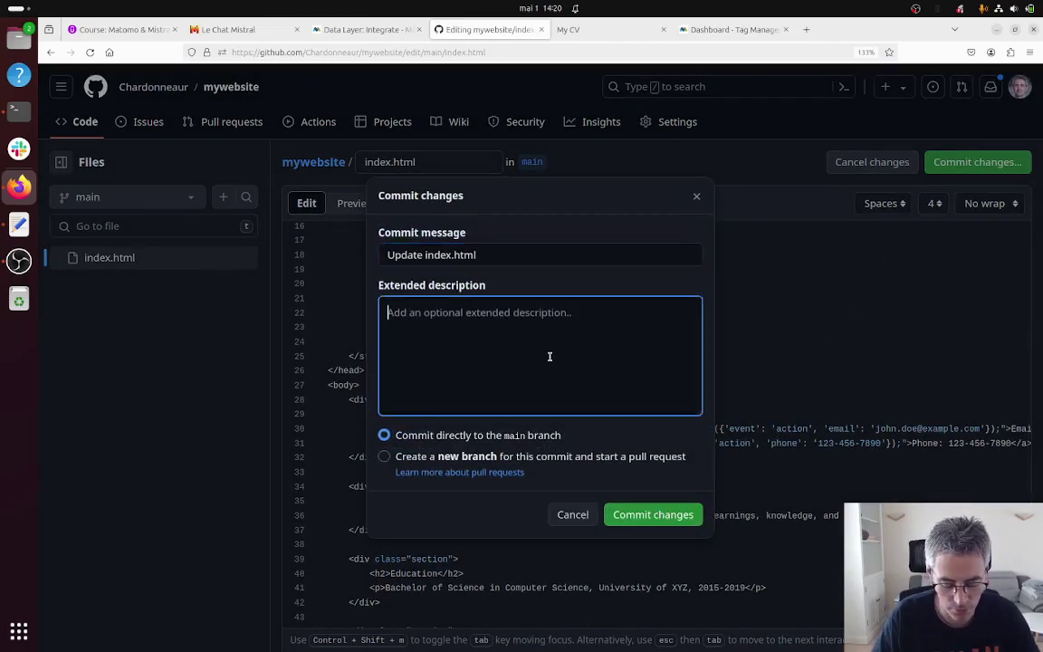
text(mp impp)
text(ementation)
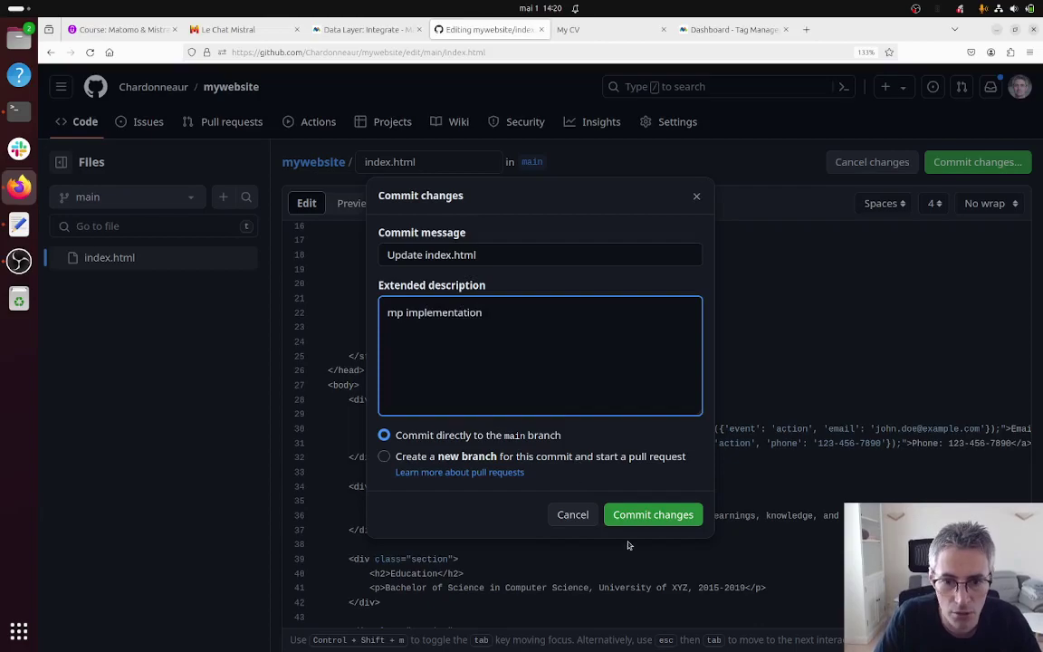
click(652, 514)
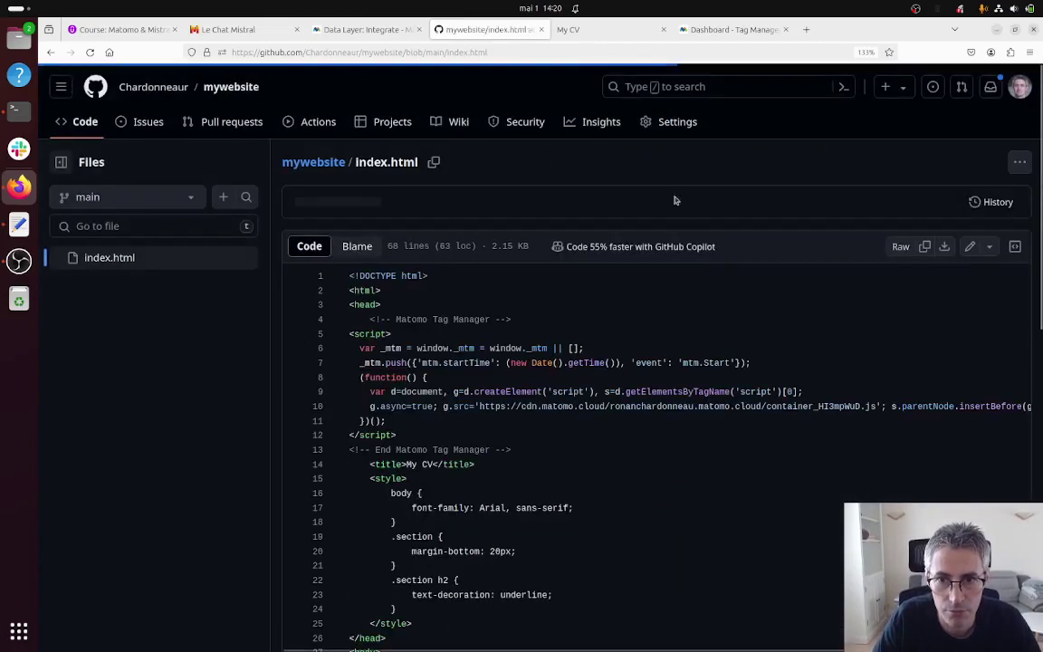
Reload the live CV page and inspect its source, and check the latest commit's Pages build status in the GitHub repository.
click(609, 40)
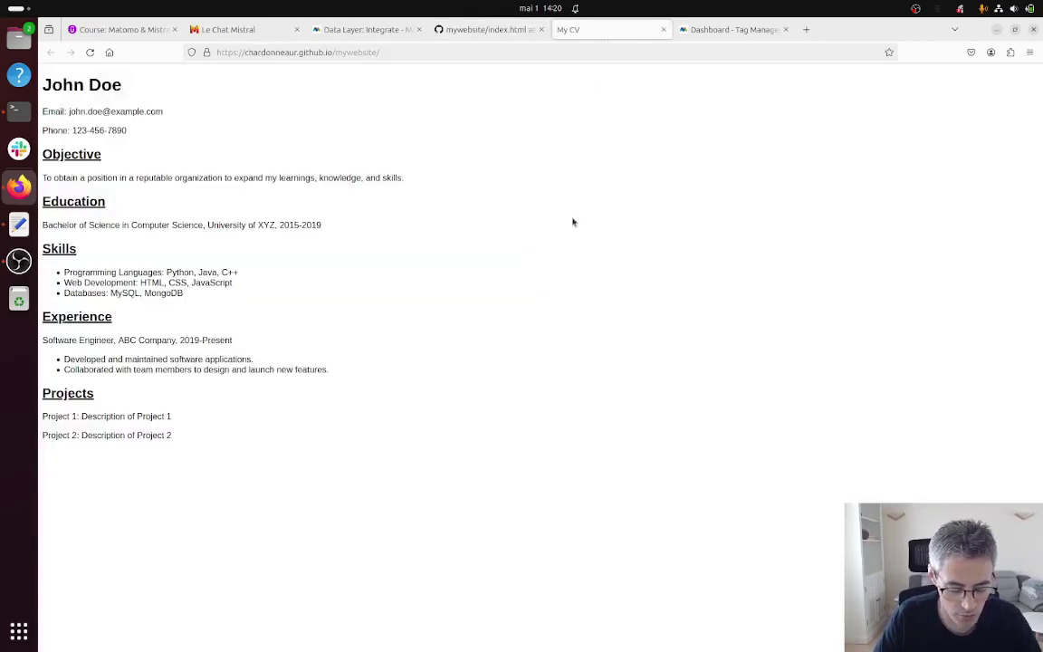
key(F5)
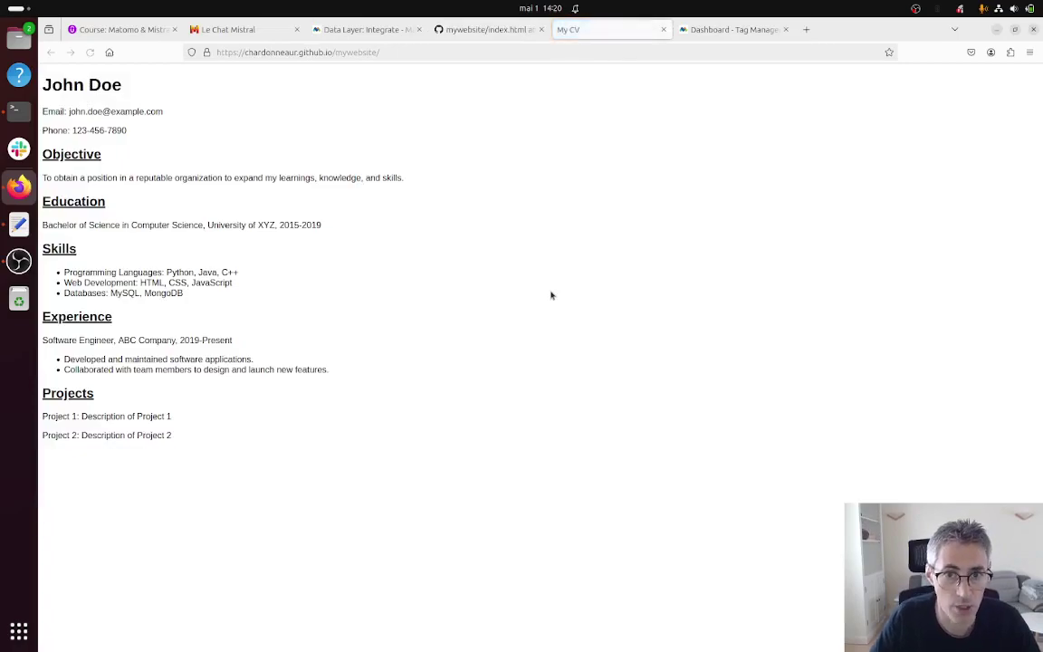
right_click(388, 225)
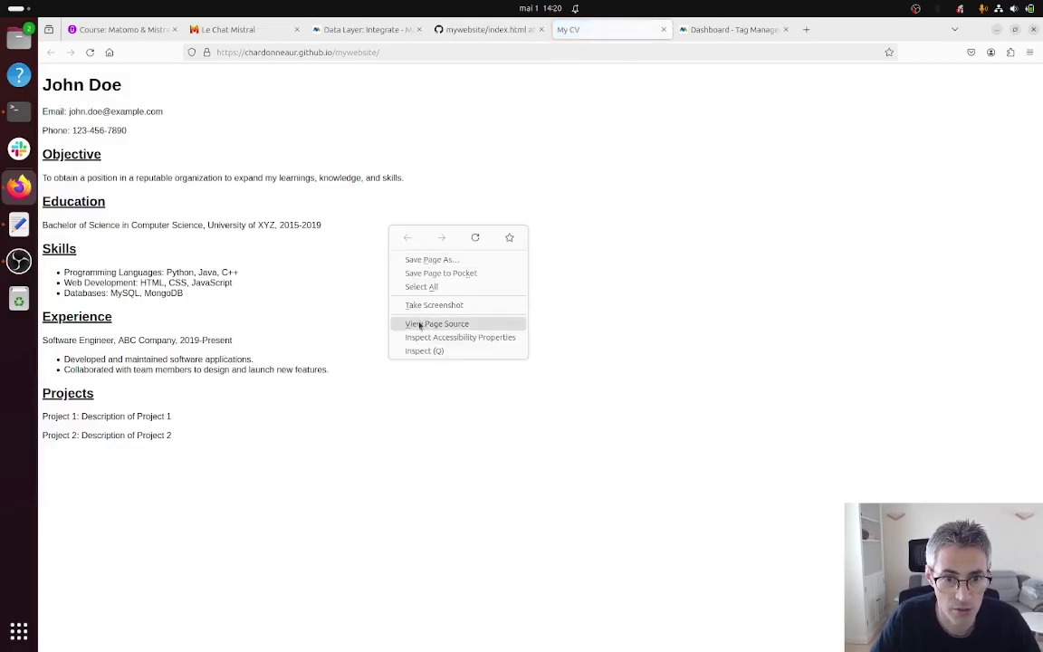
click(419, 325)
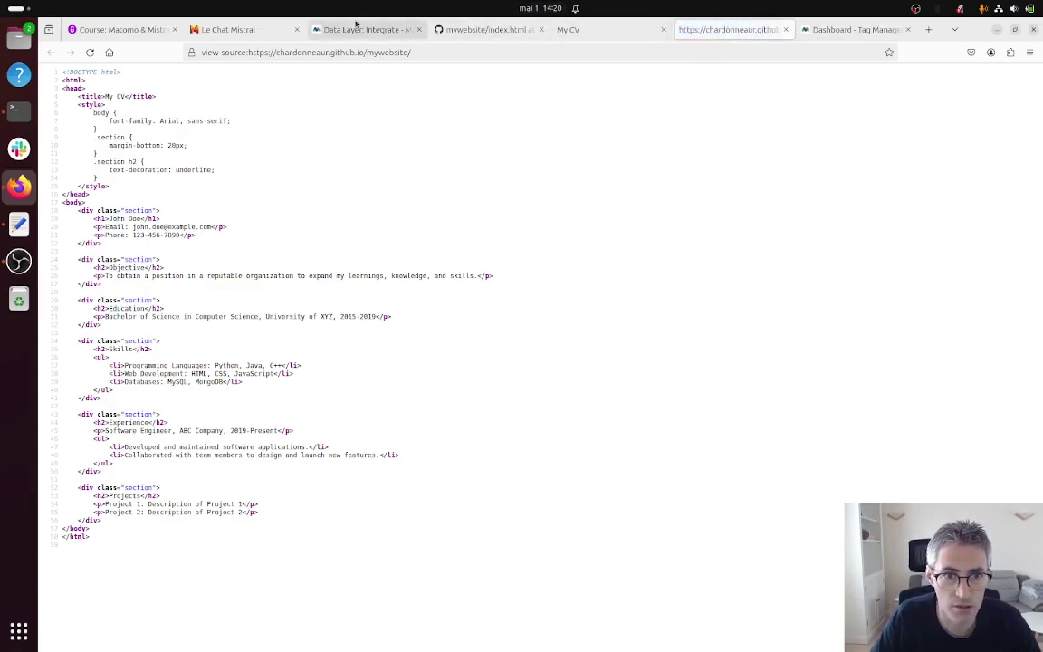
click(471, 29)
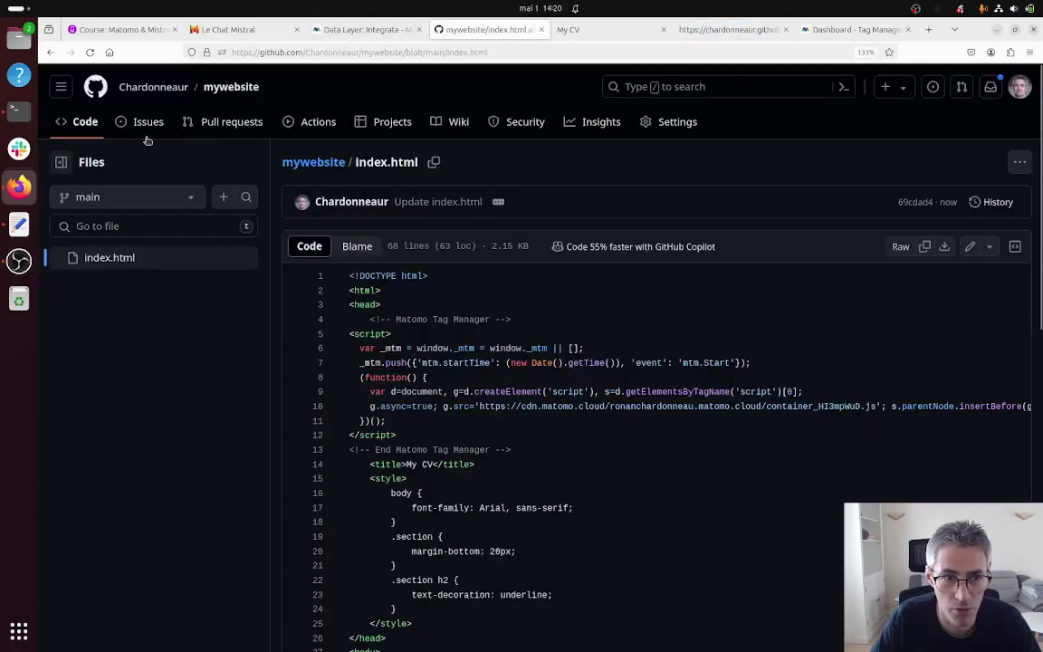
click(84, 123)
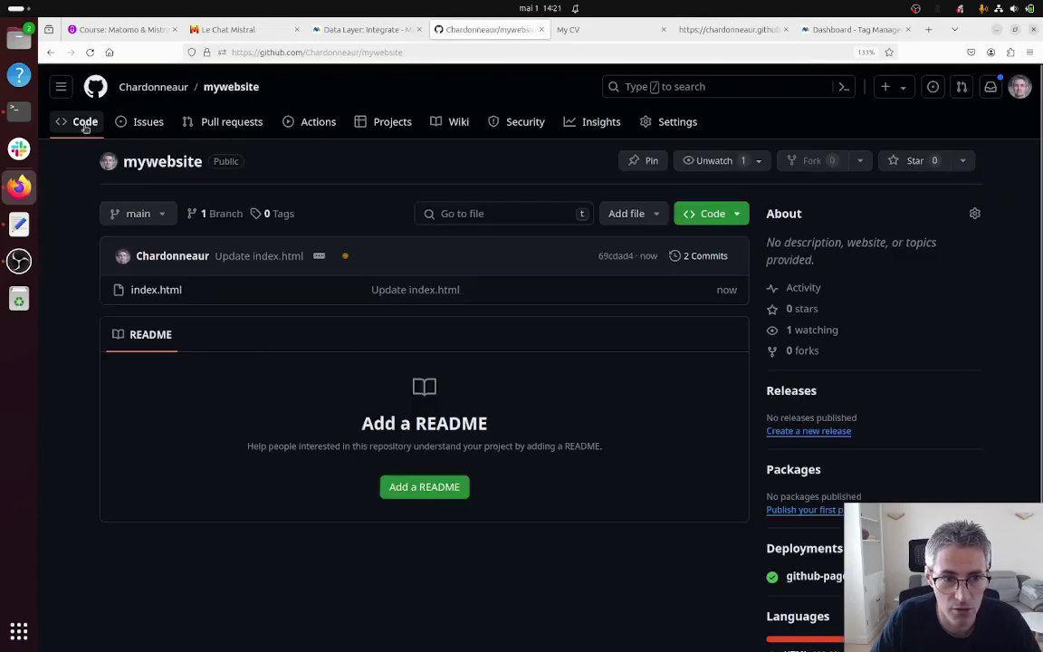
click(348, 257)
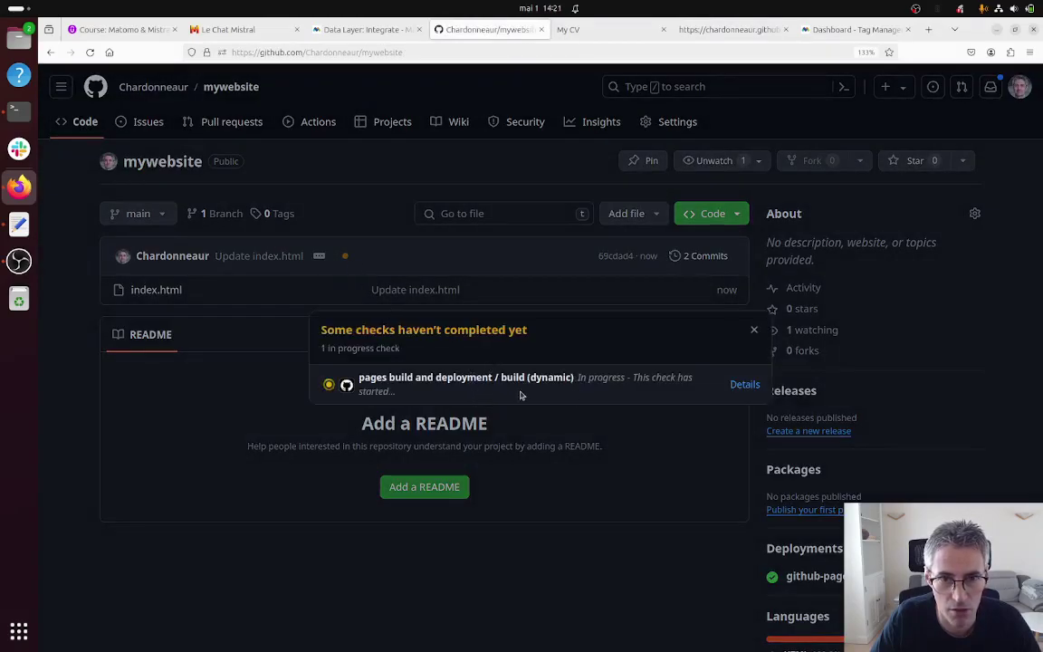
In Matomo Tag Manager, start a new Matomo Analytics tag in the test container and name it "Matomo Analytics events".
click(842, 29)
click(580, 80)
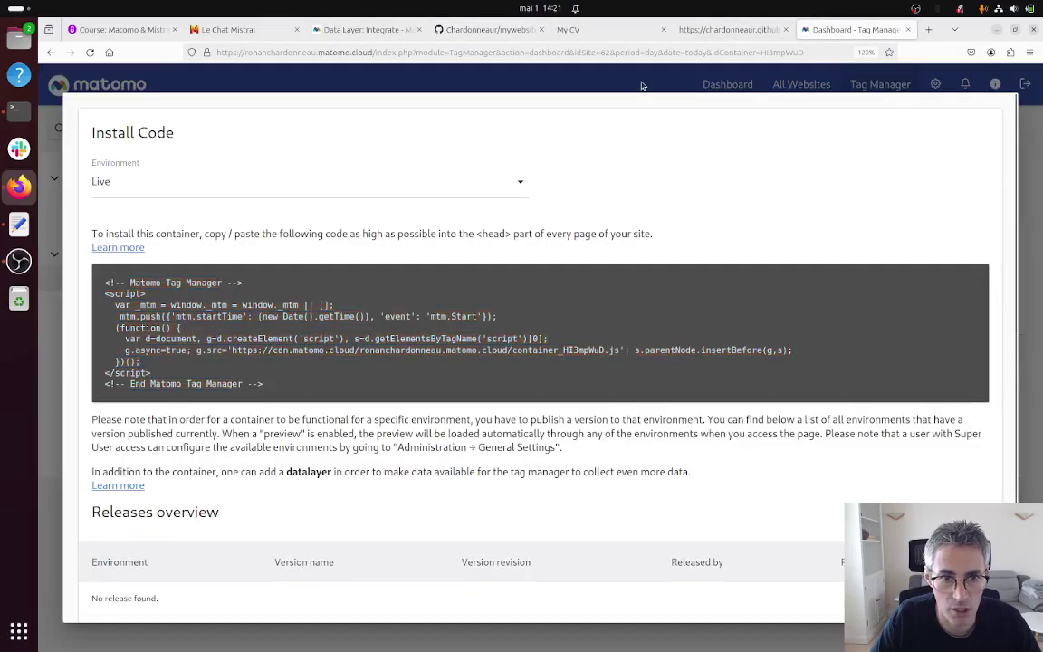
click(356, 308)
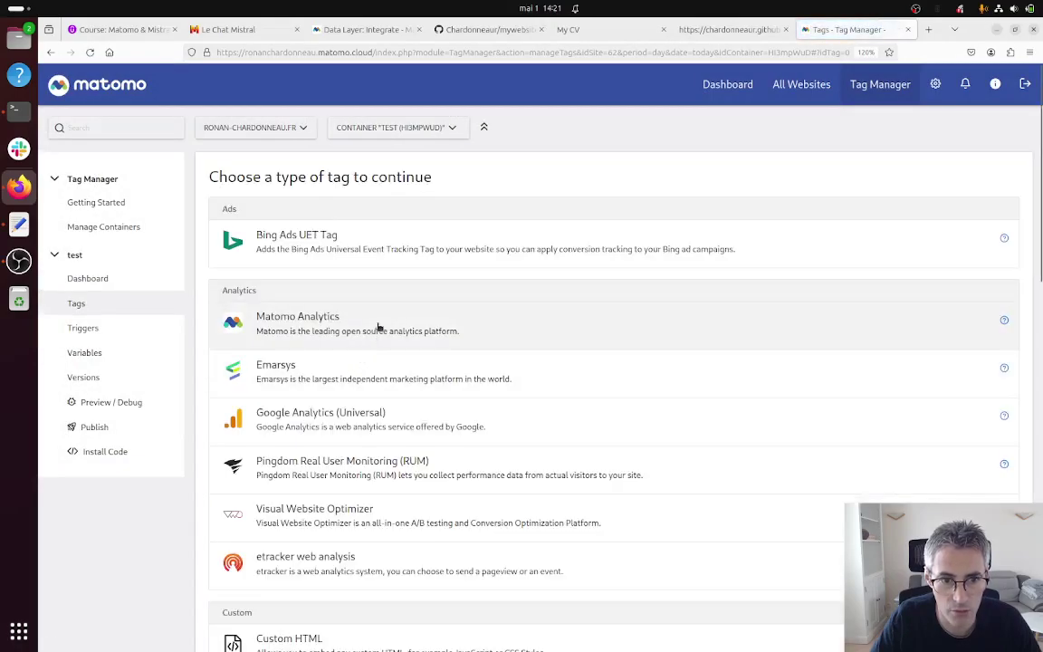
click(377, 328)
text(evnts)
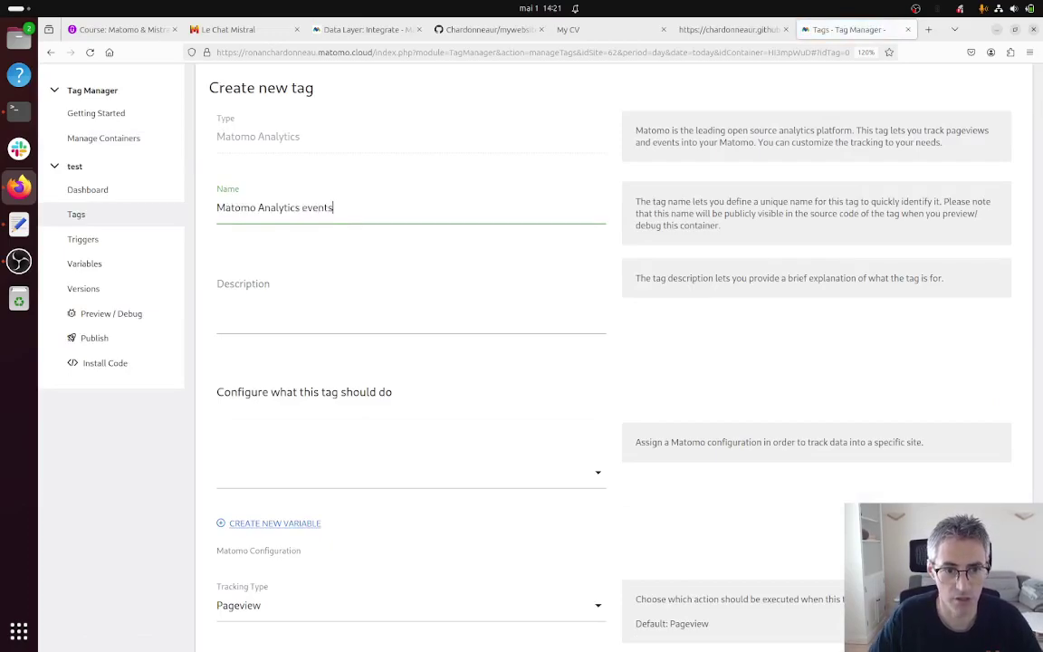
Create a Matomo Configuration variable with its default settings for the new tag.
scroll(380, 334, down, 3)
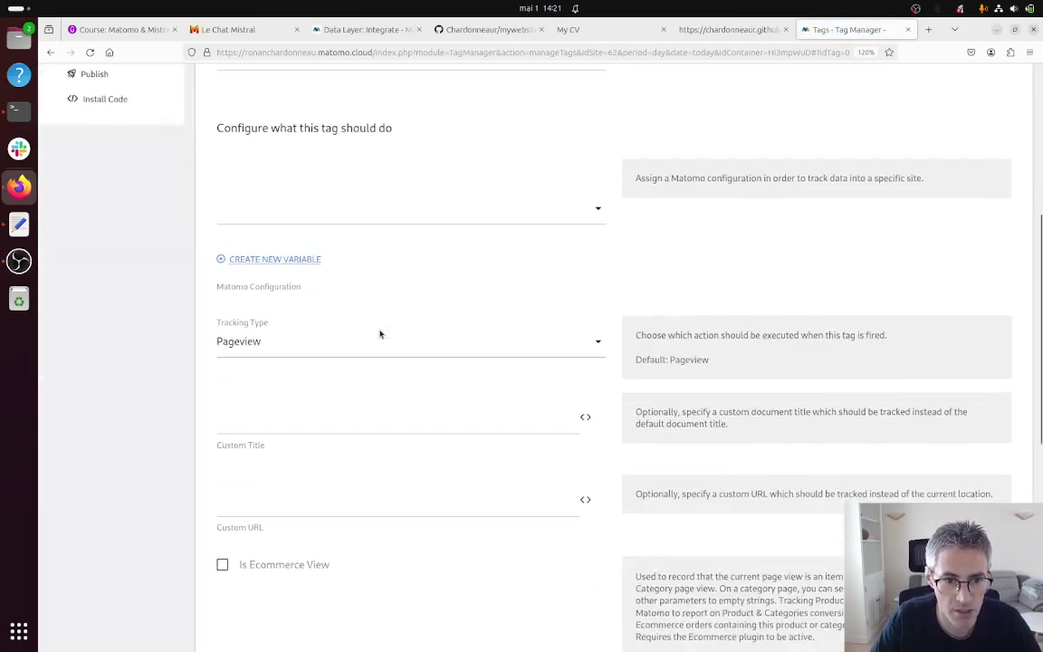
click(301, 259)
scroll(282, 384, down, 20)
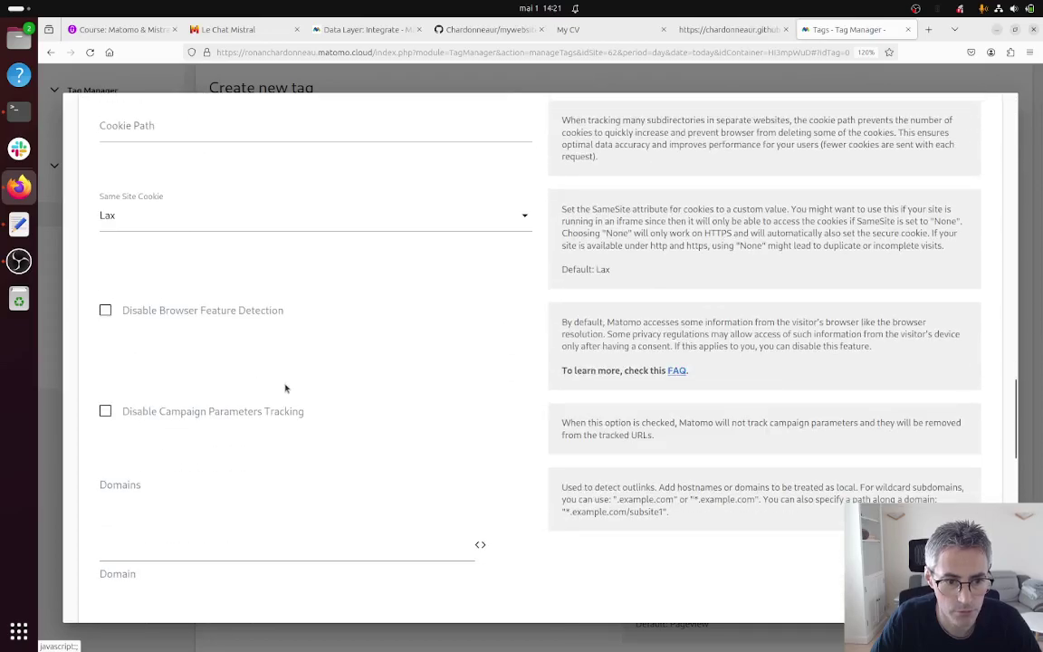
click(193, 534)
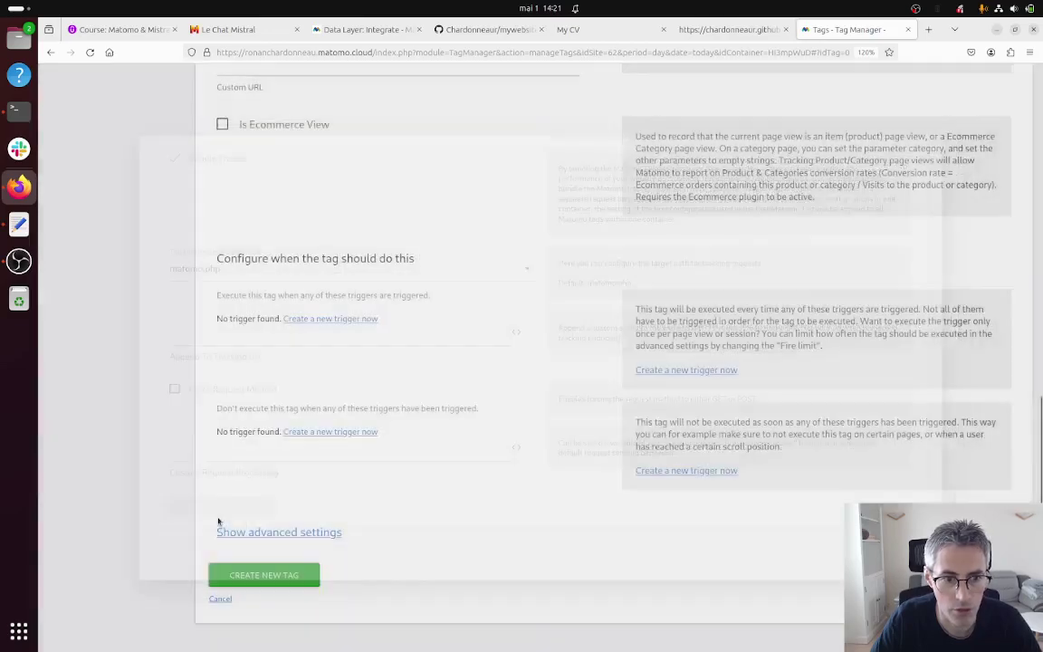
Set the tag's tracking type to Event and its event category to action.
scroll(350, 310, up, 4)
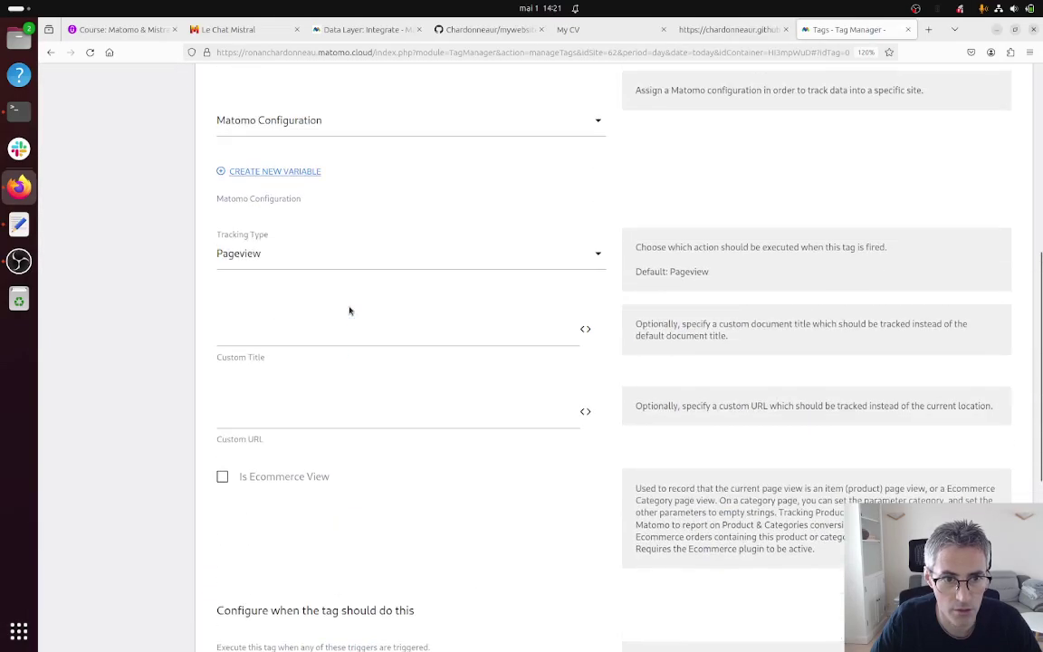
click(388, 263)
click(330, 325)
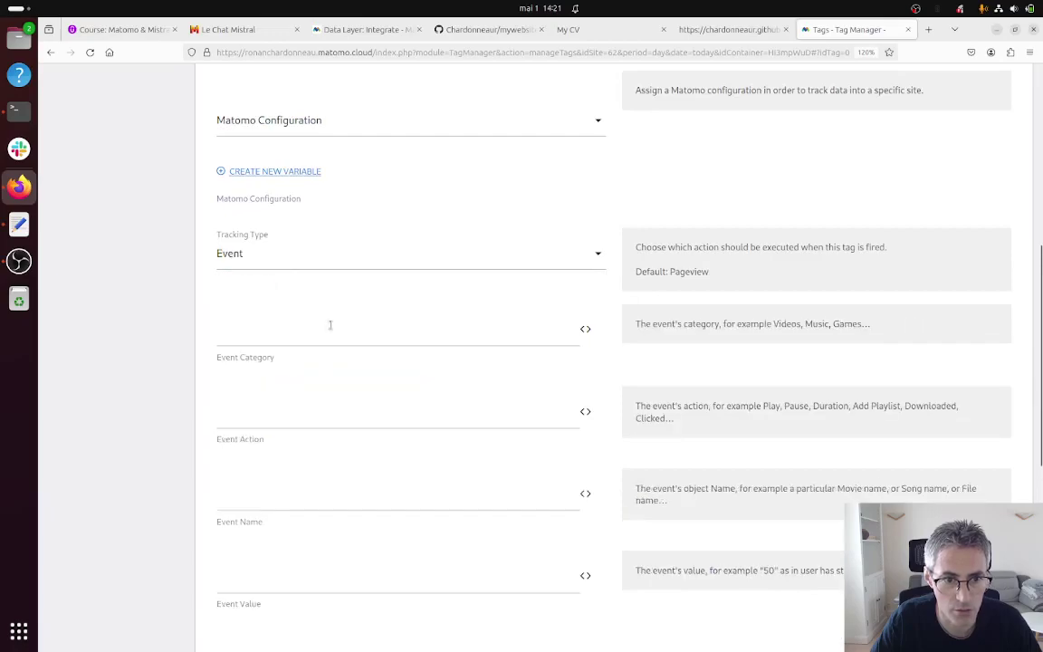
click(288, 332)
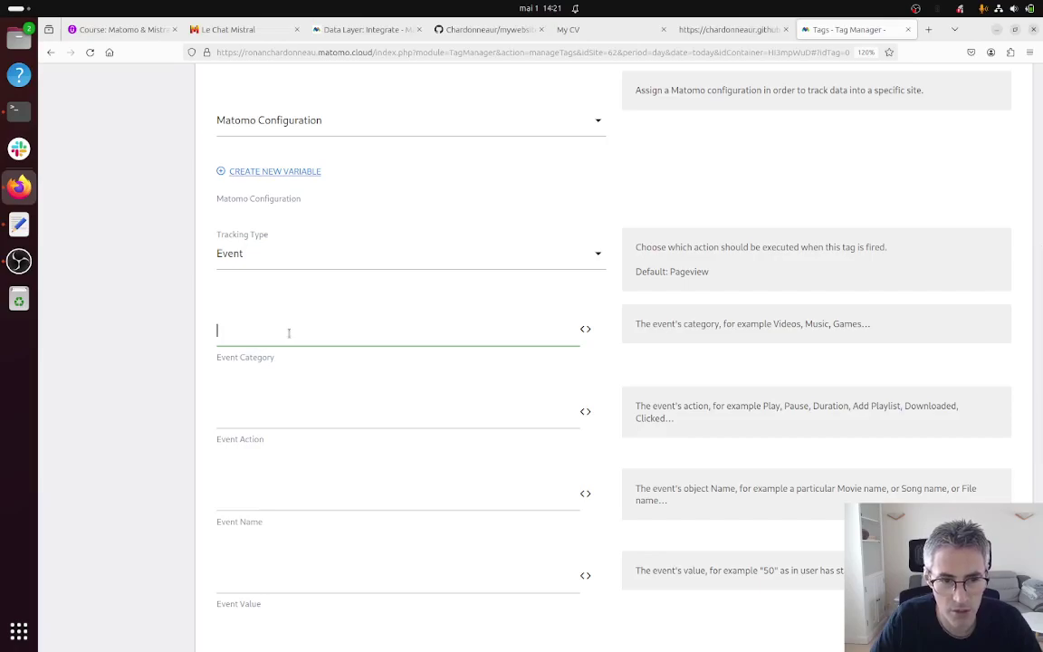
text(action)
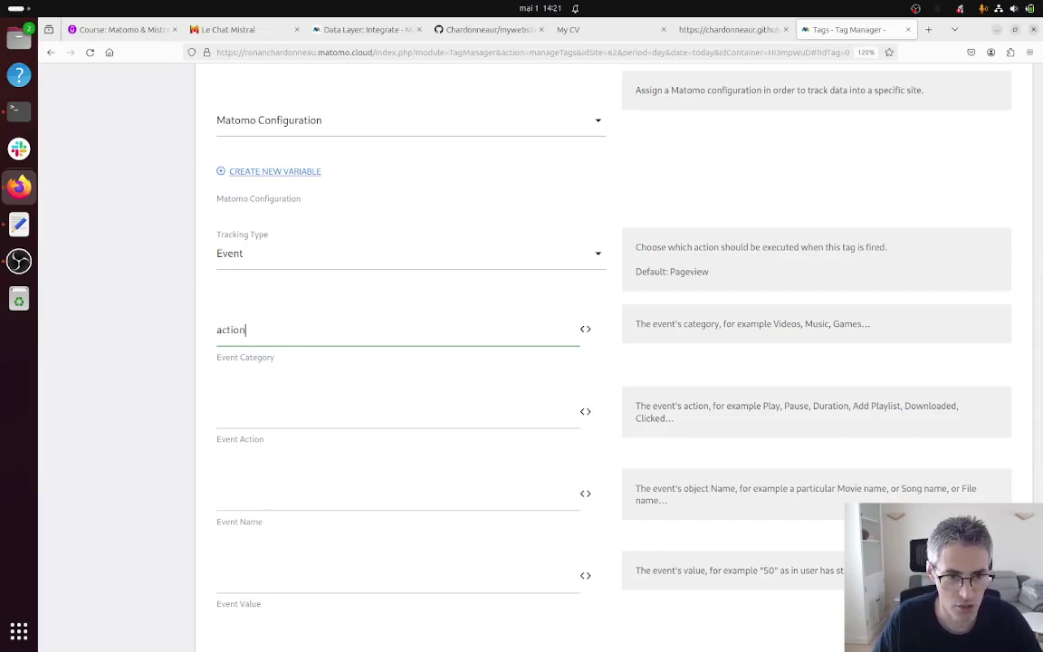
Check the email and phone keys in the data layer pushes of Mistral's code answer for the tag's event action.
click(290, 415)
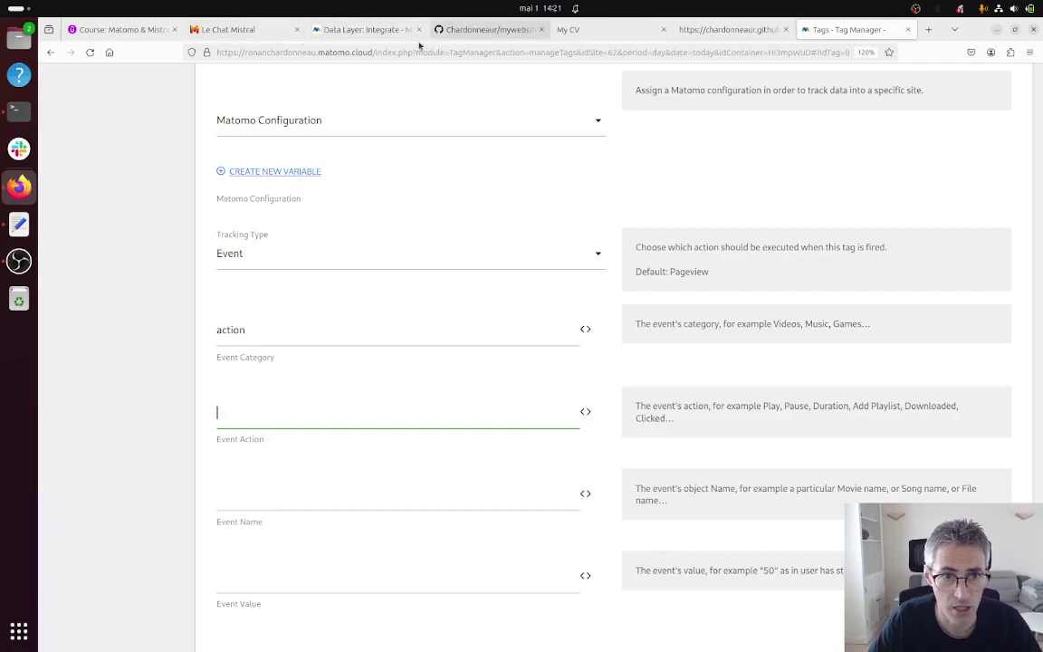
click(271, 31)
click(656, 423)
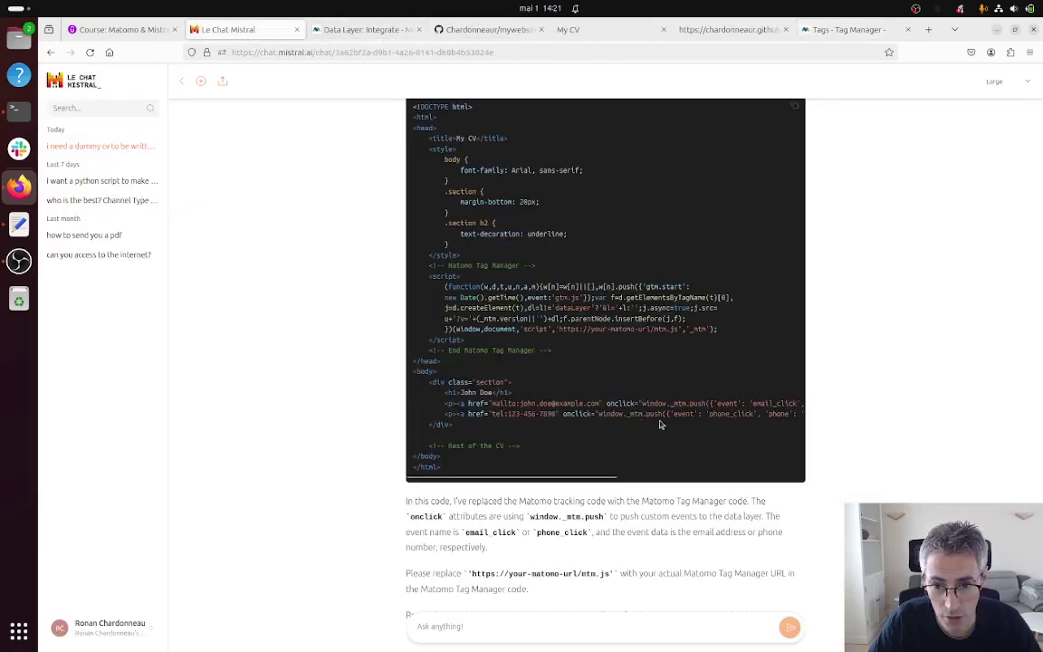
drag(583, 474, 696, 472)
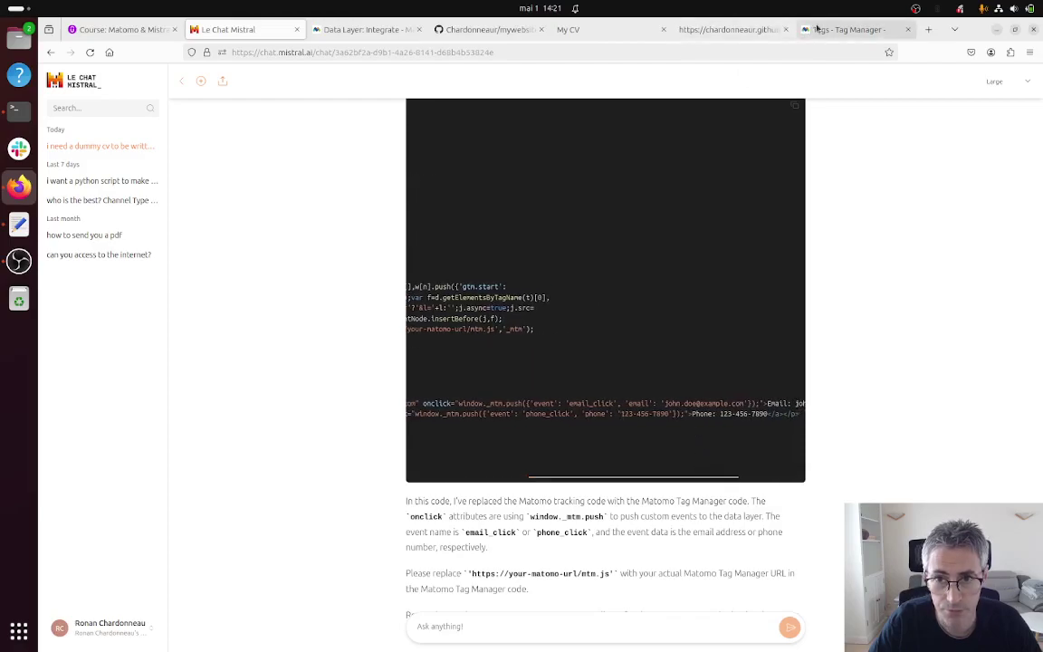
From the Matomo tag's Event Action, create a Data-Layer variable named email that reads the data layer variable email.
click(844, 29)
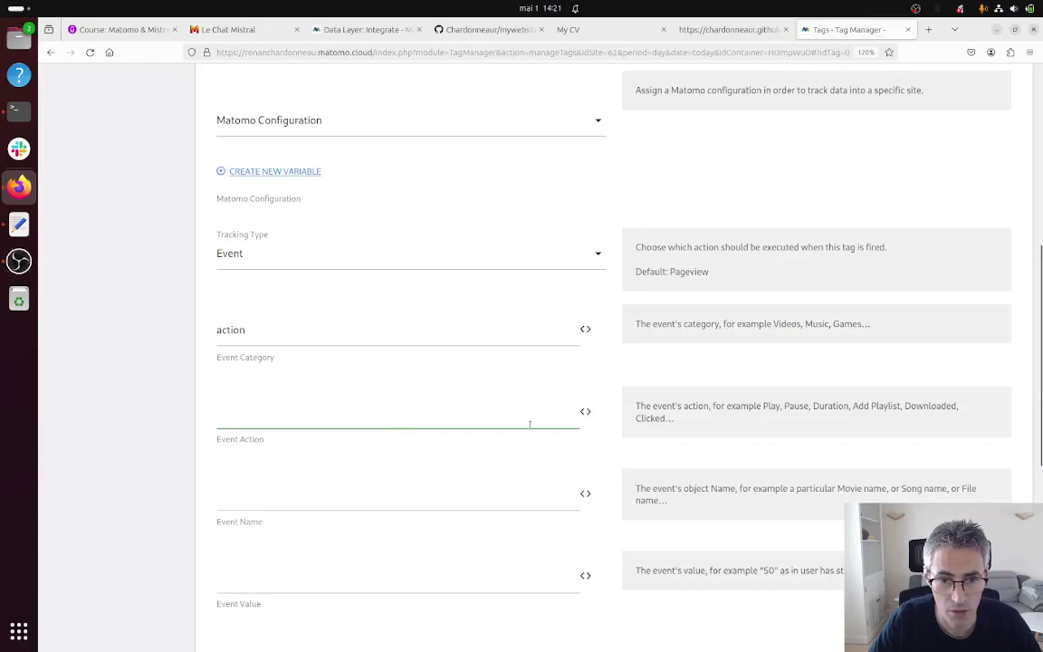
click(585, 415)
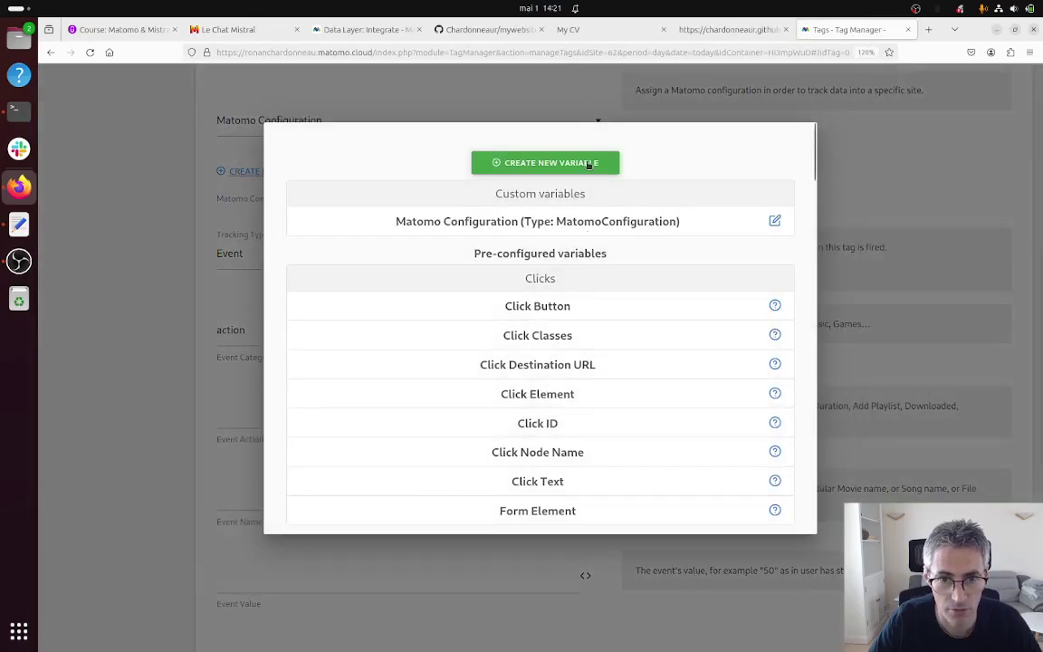
click(588, 164)
scroll(340, 328, down, 5)
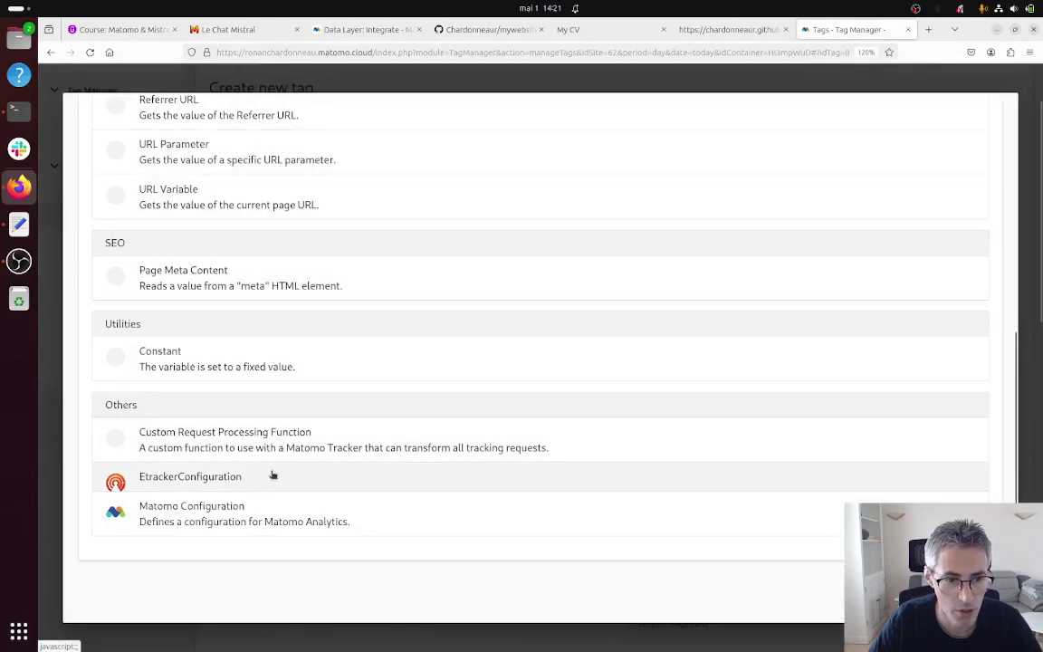
scroll(272, 474, up, 5)
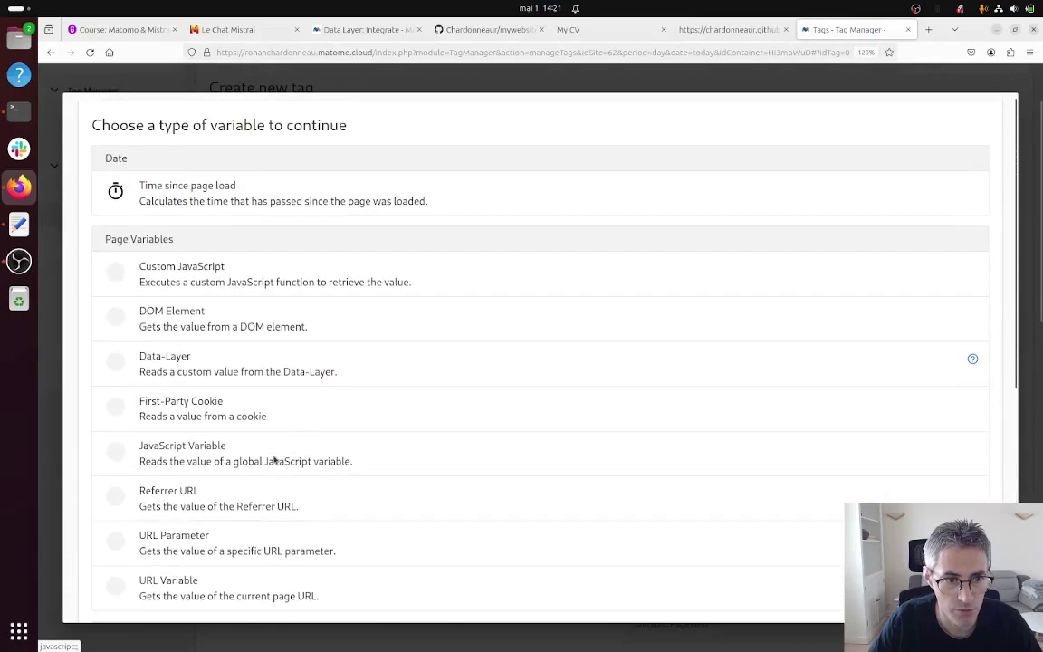
click(237, 363)
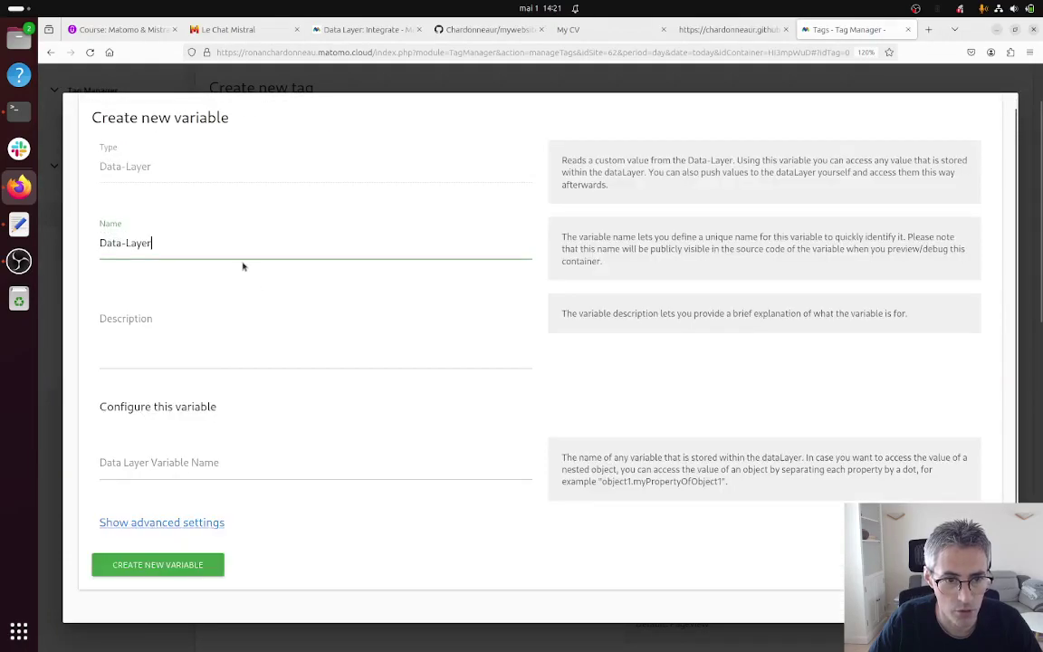
drag(154, 242, 92, 243)
text(email)
key(ctrl+a)
key(ctrl+c)
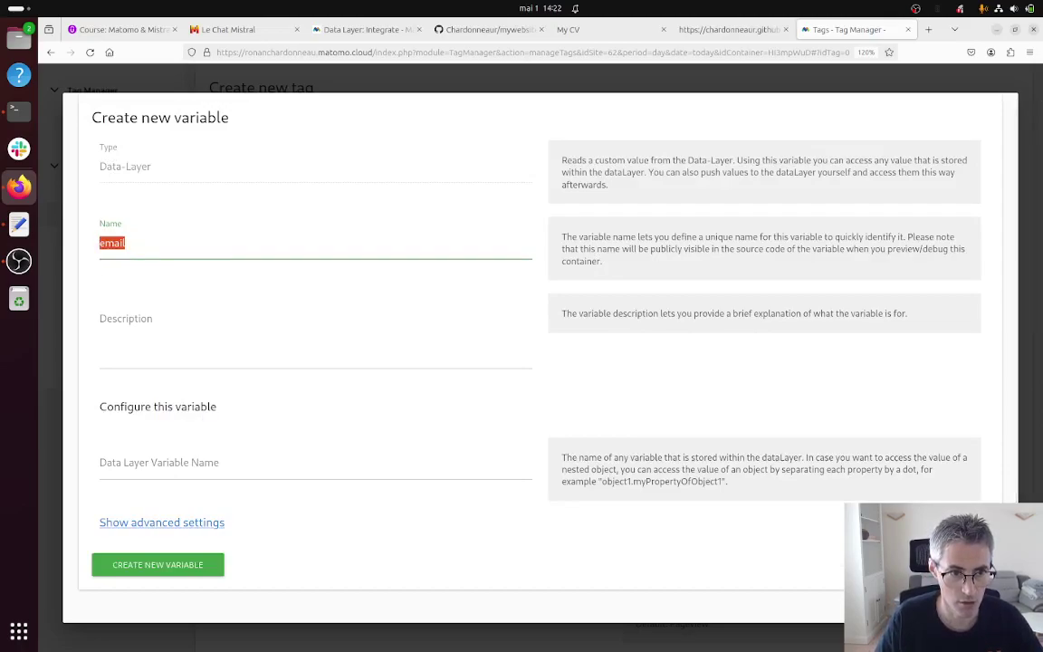
click(140, 464)
key(ctrl+v)
click(175, 565)
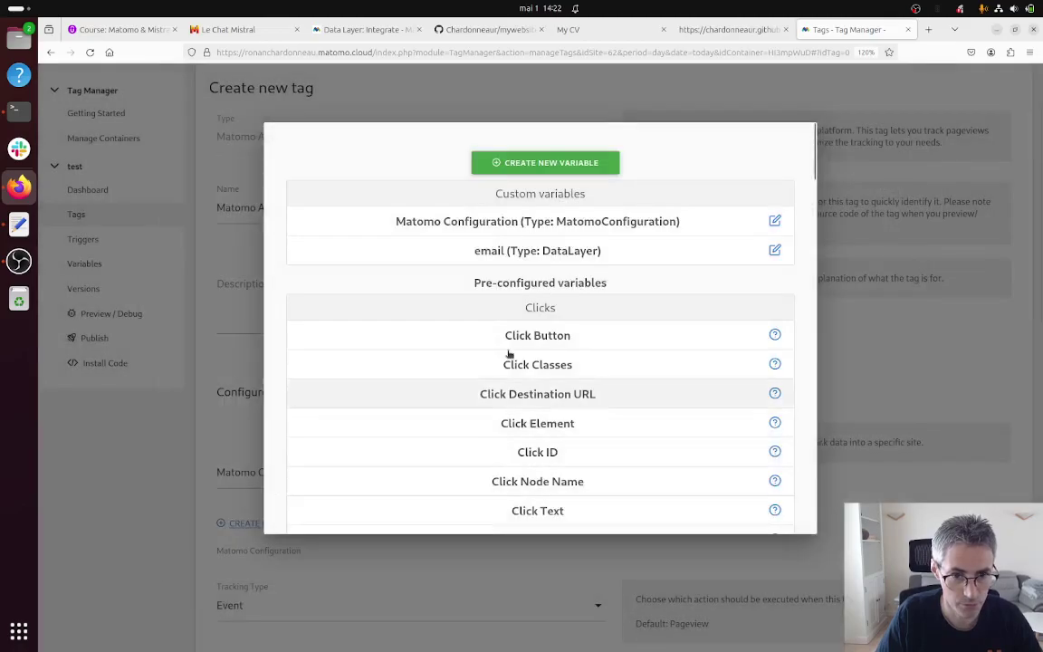
Create a Data-Layer variable named phone that reads the data layer variable phone.
click(562, 165)
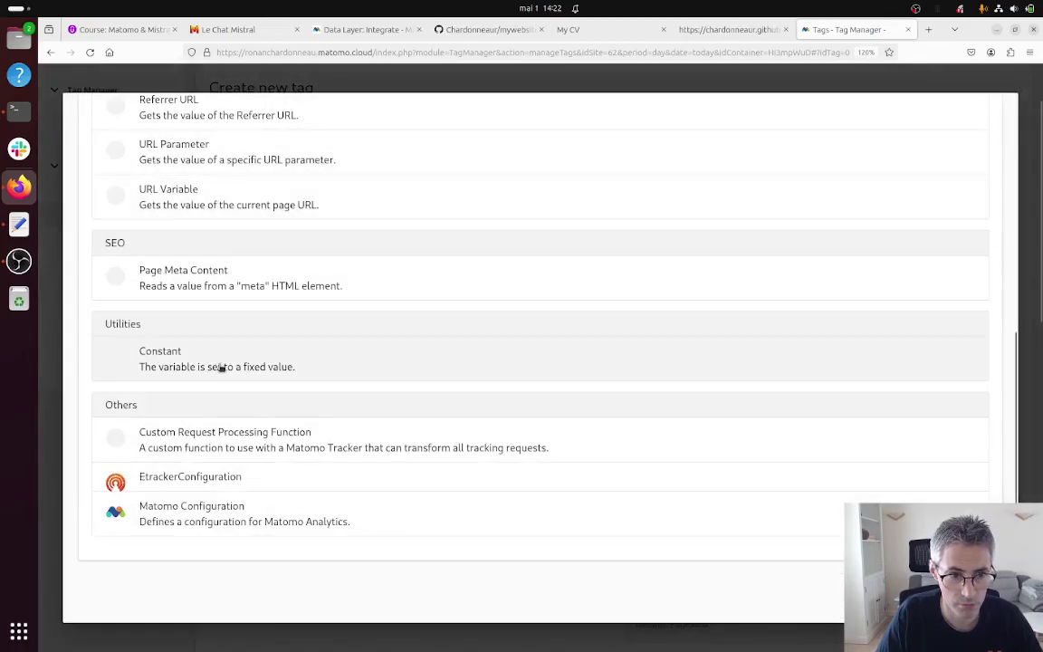
scroll(221, 367, up, 5)
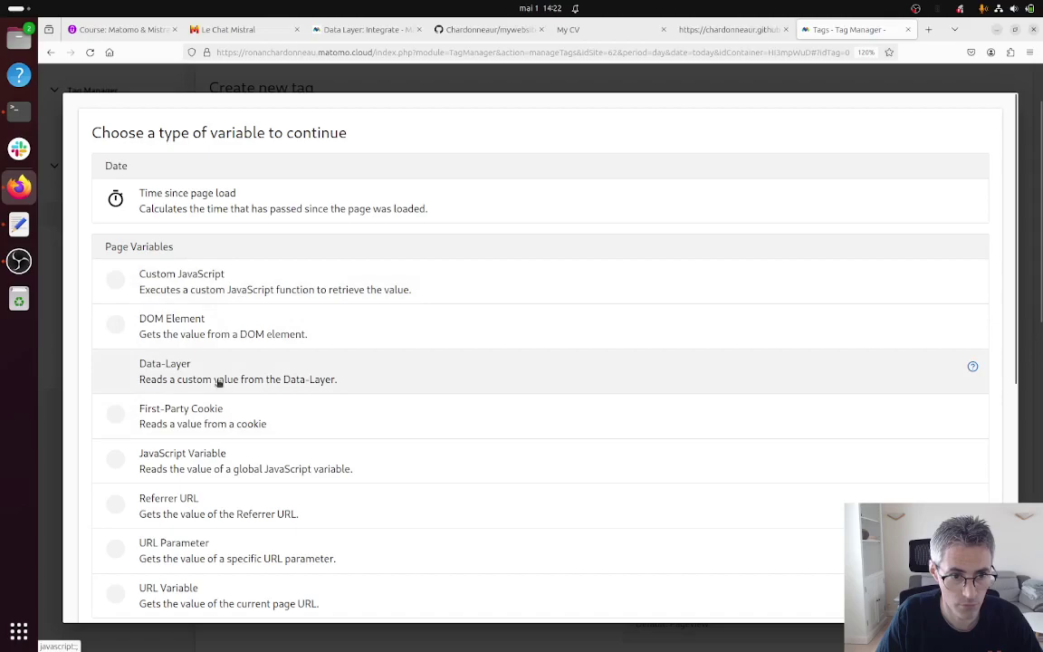
click(218, 381)
key(ctrl+a)
text(phone)
key(ctrl+a)
key(ctrl+c)
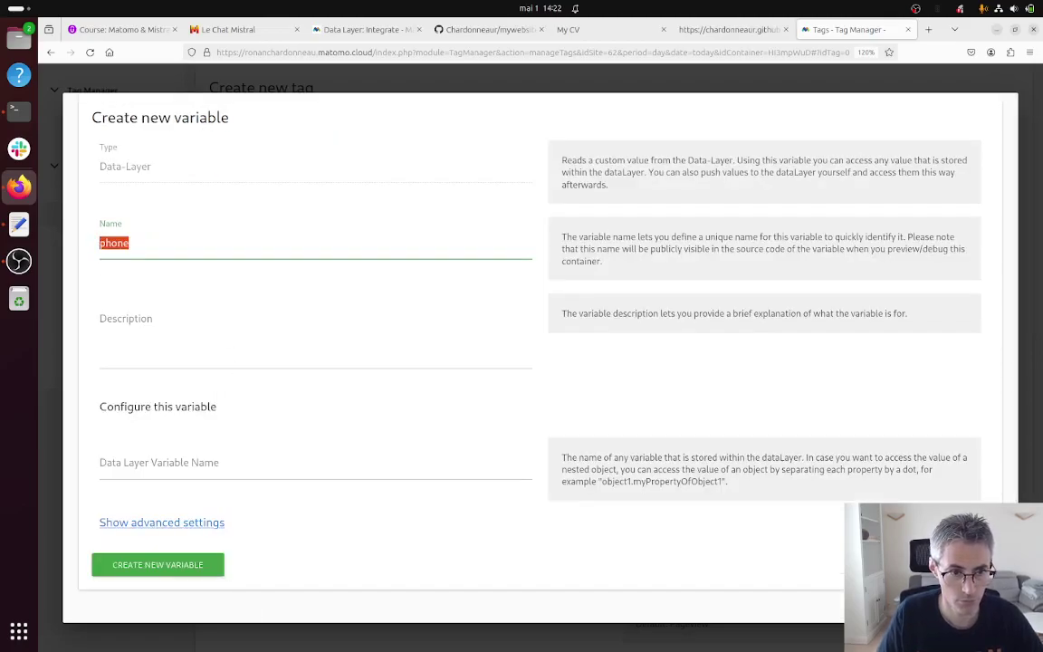
click(282, 466)
key(ctrl+v)
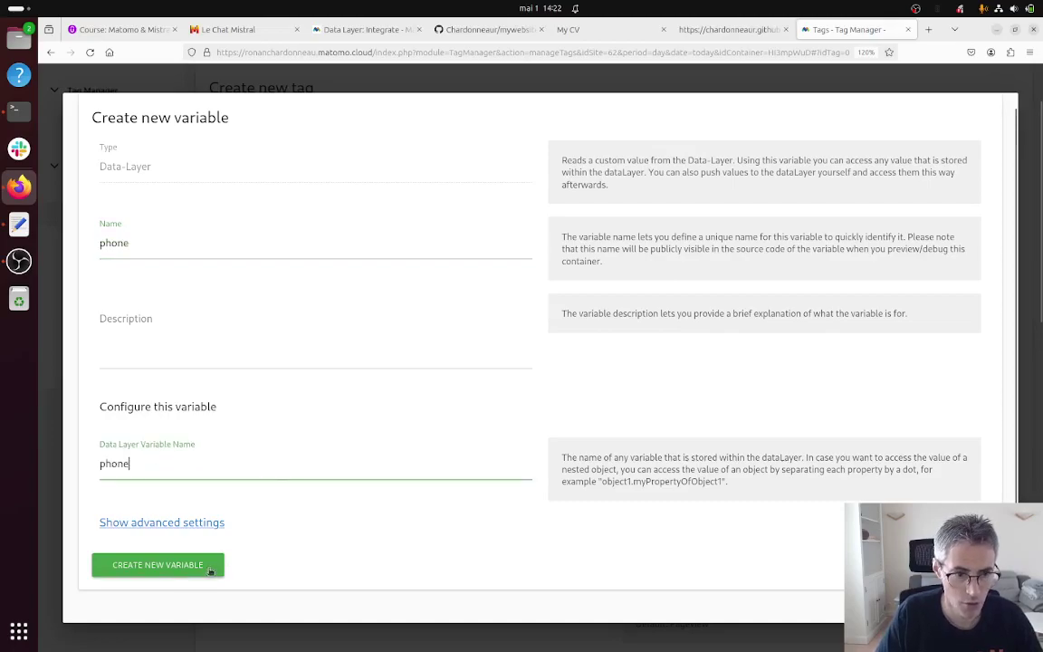
click(208, 567)
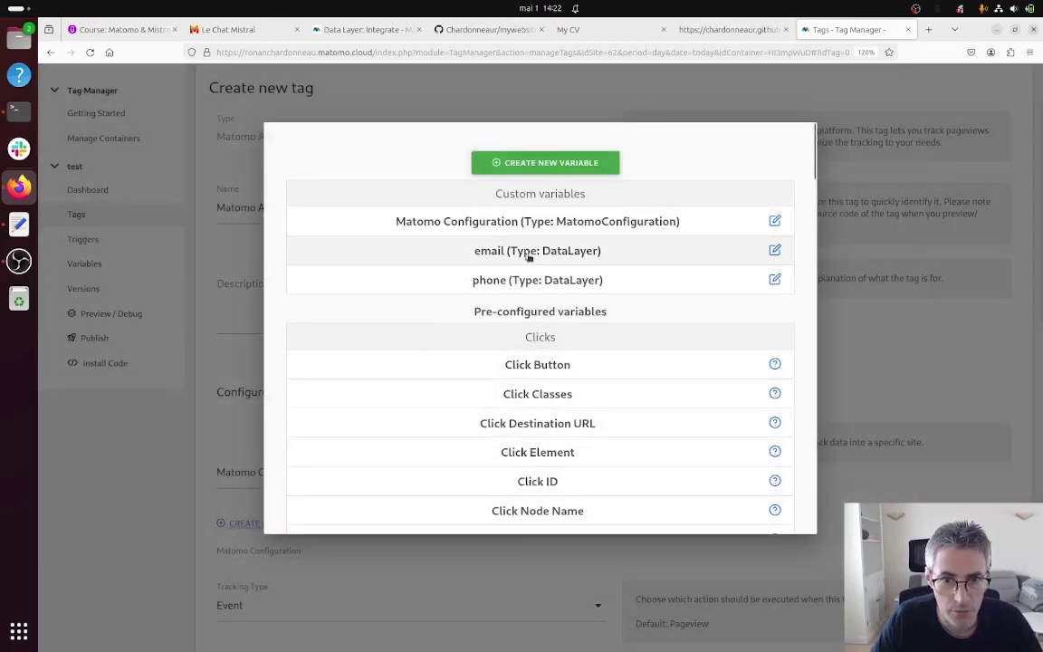
Set the tag's event action to {{email}} - {{phone}} using the two custom Data-Layer variables.
click(536, 250)
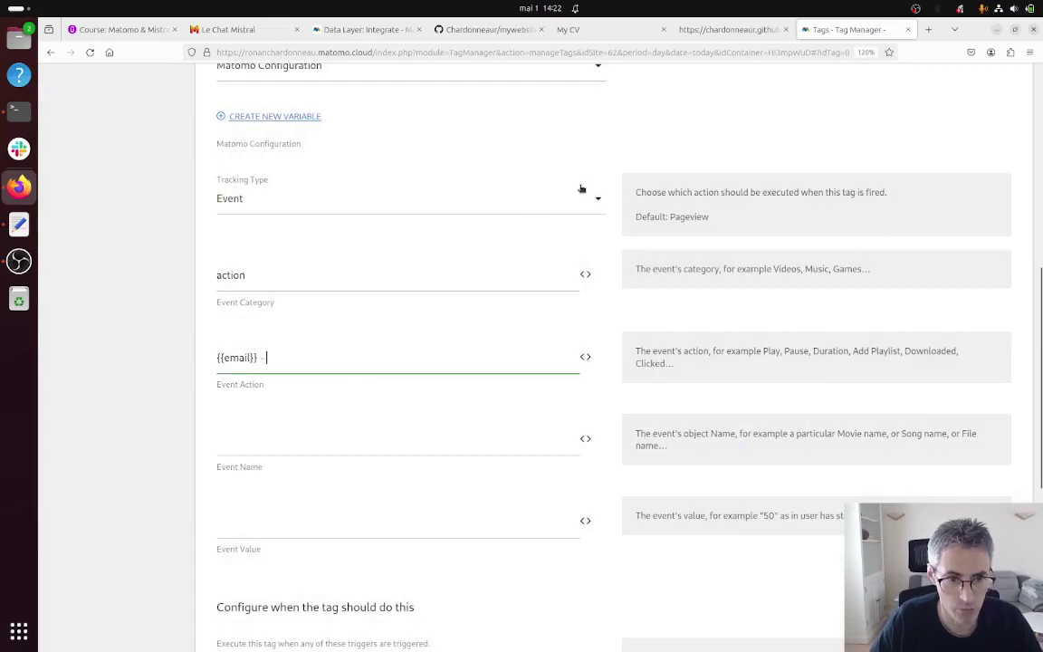
text(-)
click(585, 359)
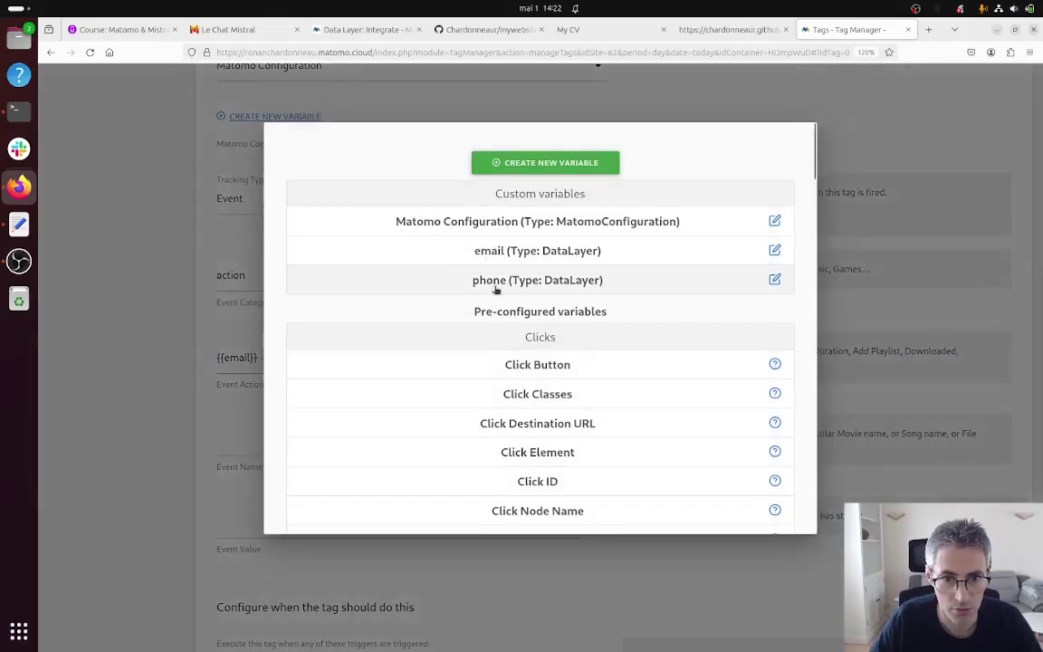
click(501, 280)
click(328, 443)
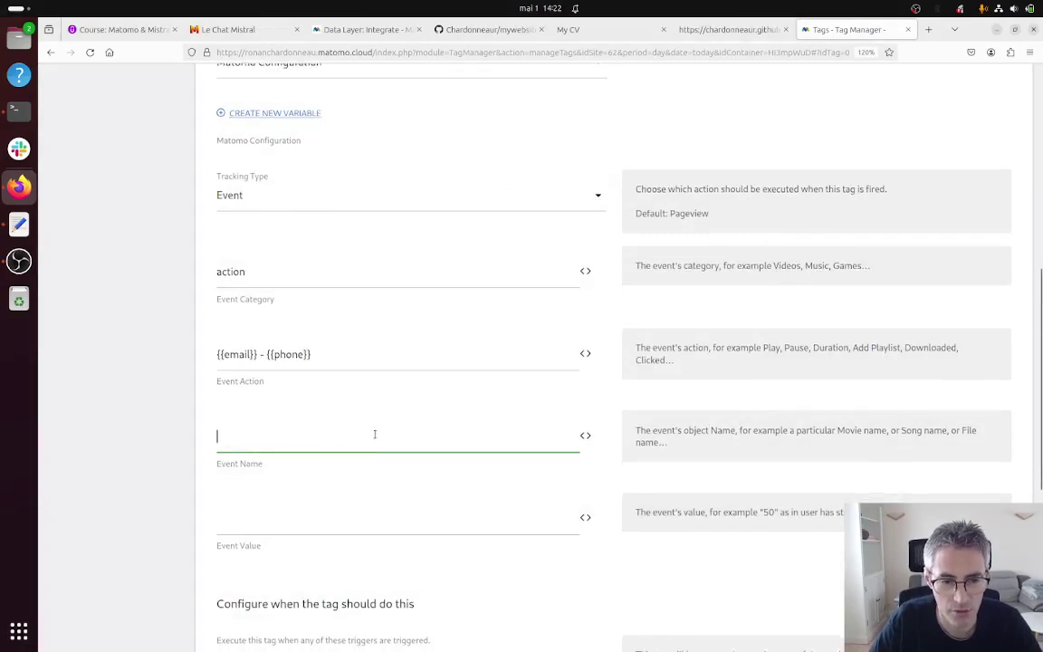
Create a Custom Event trigger named action for the tag, with action as its event name.
scroll(456, 388, down, 5)
click(356, 316)
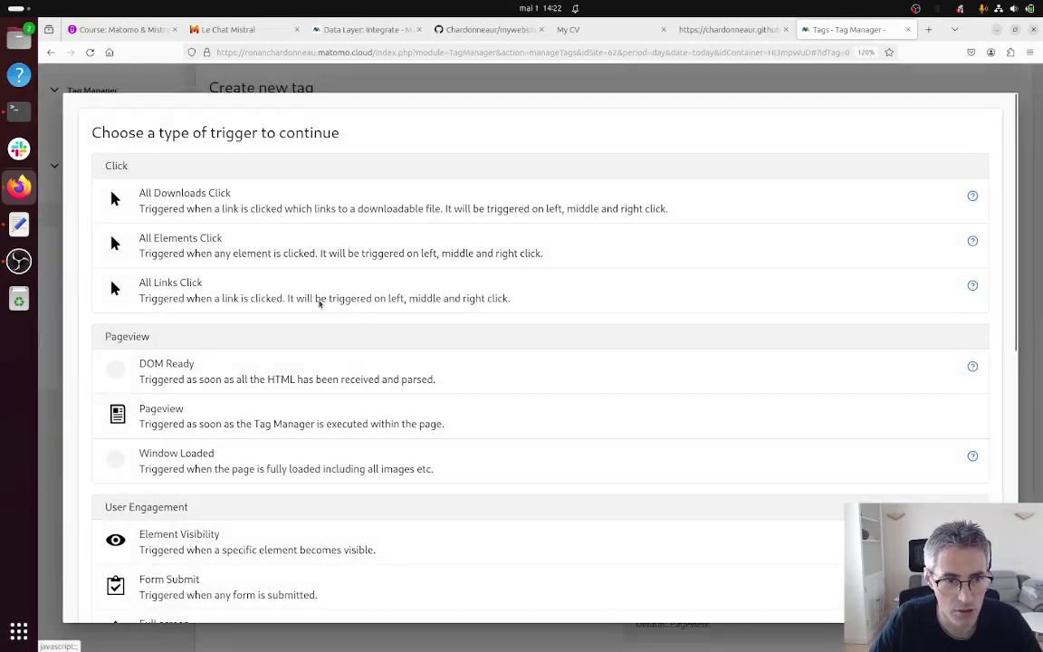
scroll(320, 424, down, 3)
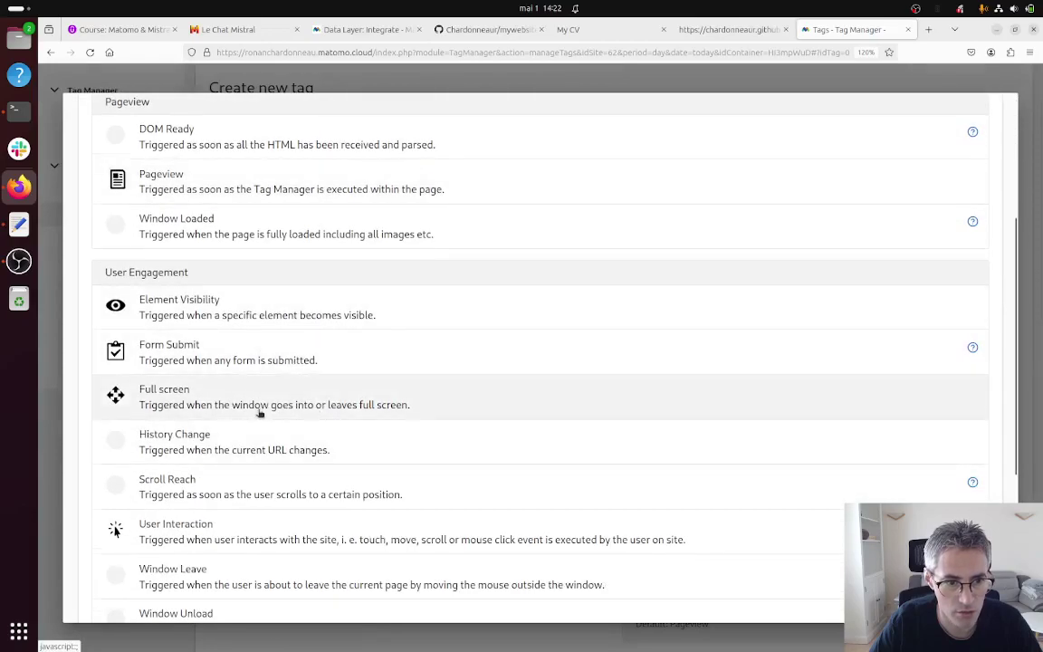
scroll(261, 415, down, 4)
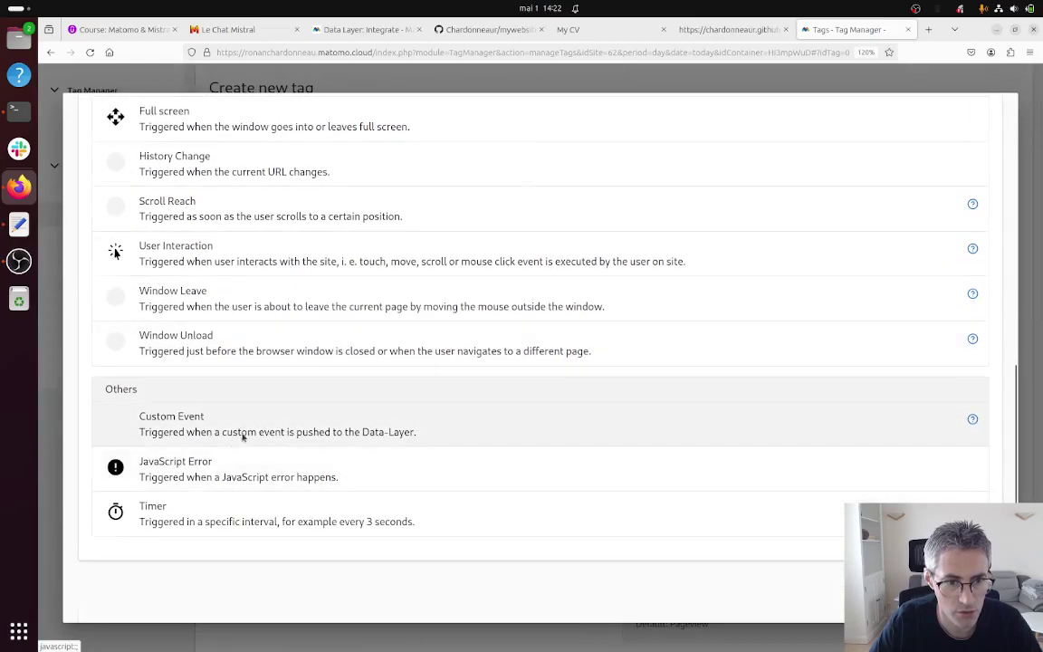
click(242, 435)
key(ctrl+a)
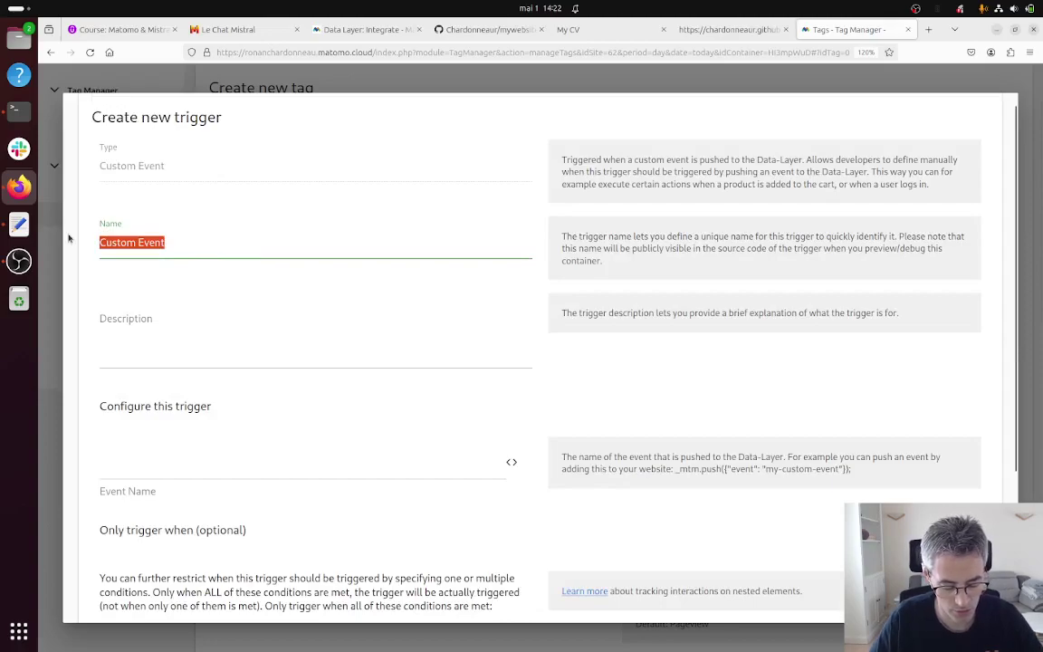
text(action)
click(310, 467)
text(action)
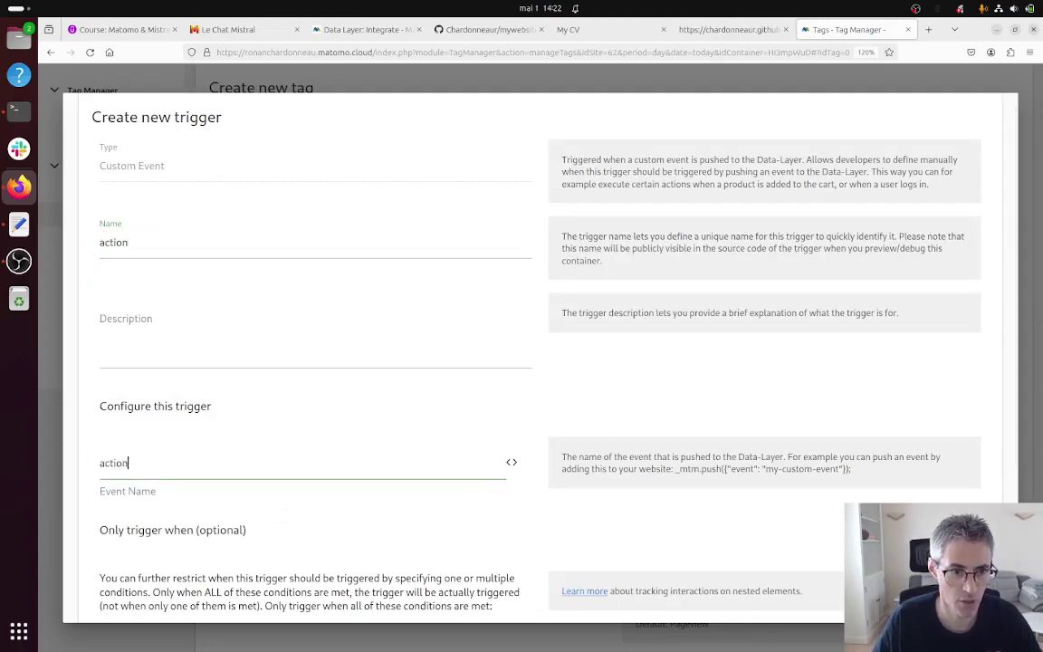
scroll(190, 540, down, 3)
click(190, 540)
Create the event tag and publish the container to the Live environment as a new version named action.
scroll(443, 463, down, 10)
click(304, 528)
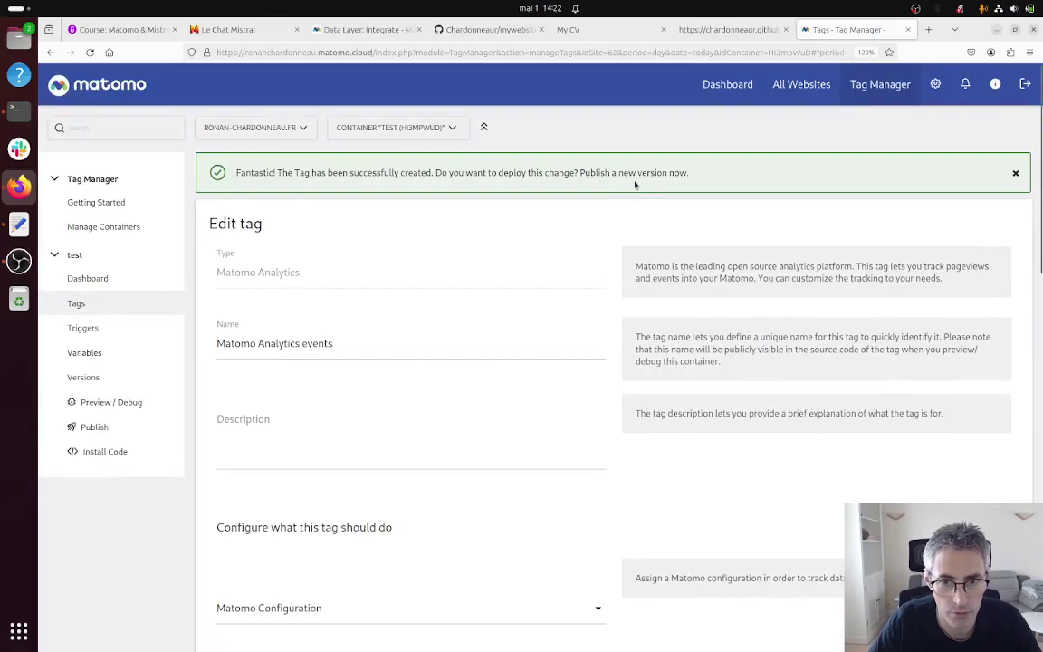
click(634, 173)
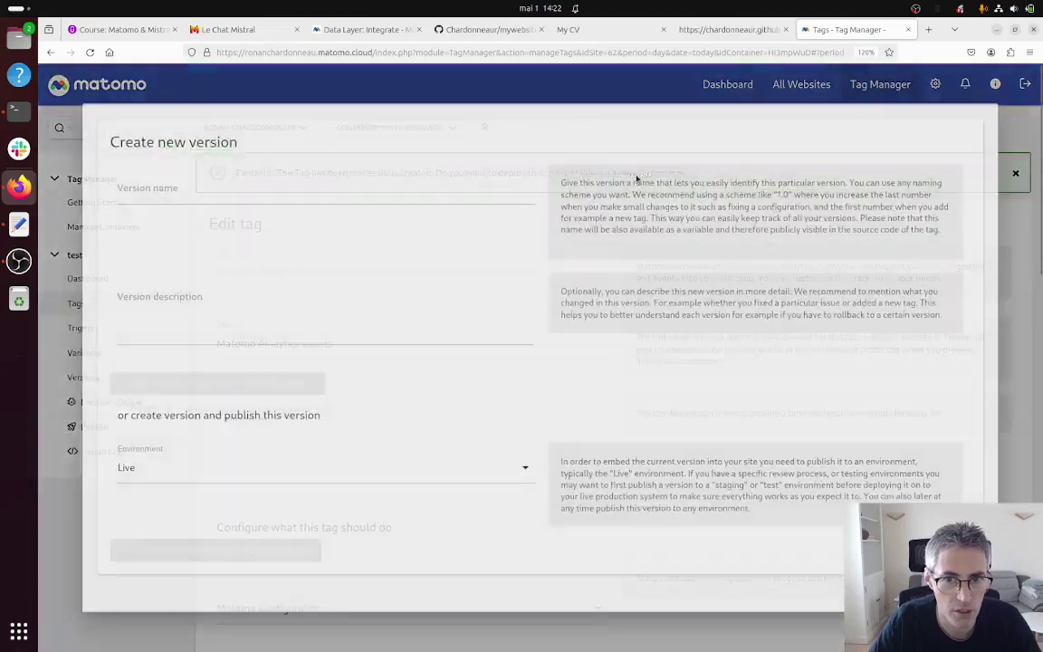
click(245, 180)
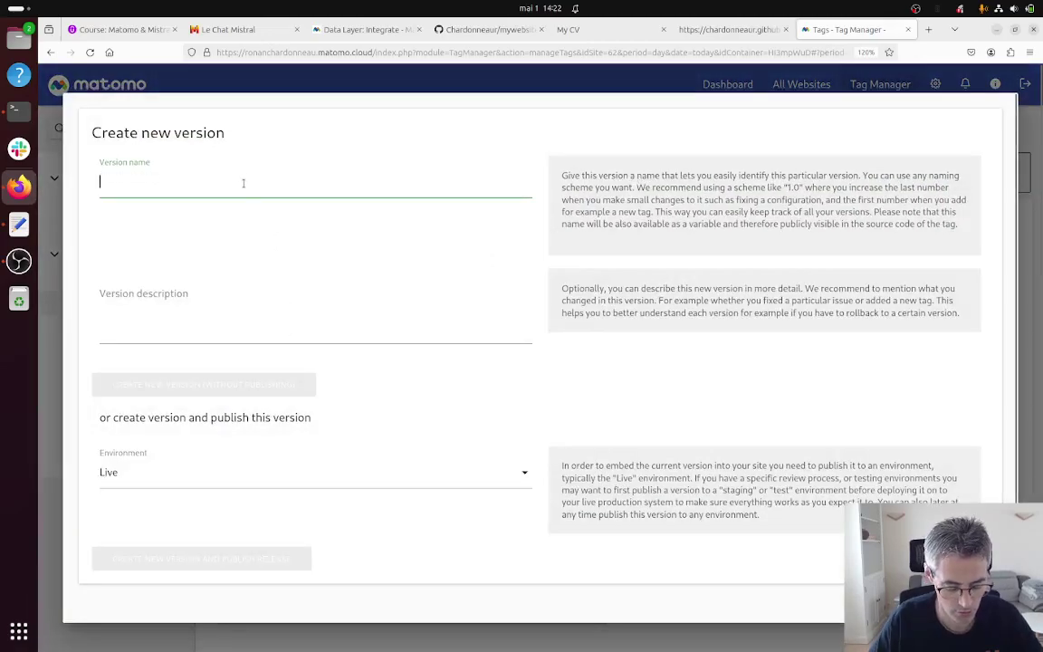
text(action)
click(196, 558)
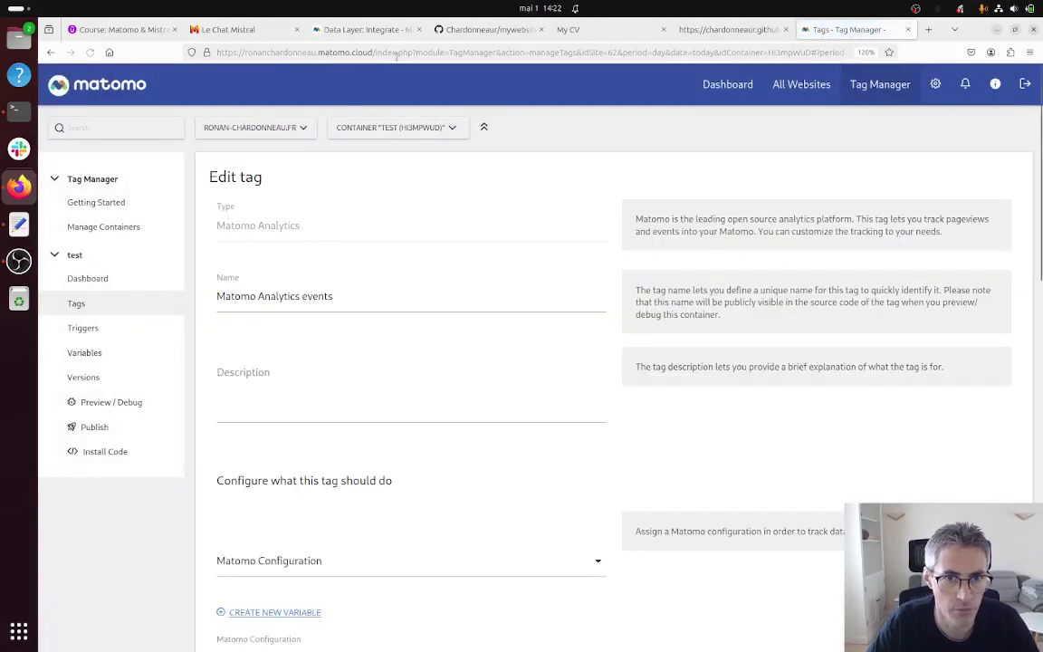
Check the mywebsite repository's pages build and deployment run on GitHub, and review the published page's source code.
click(447, 30)
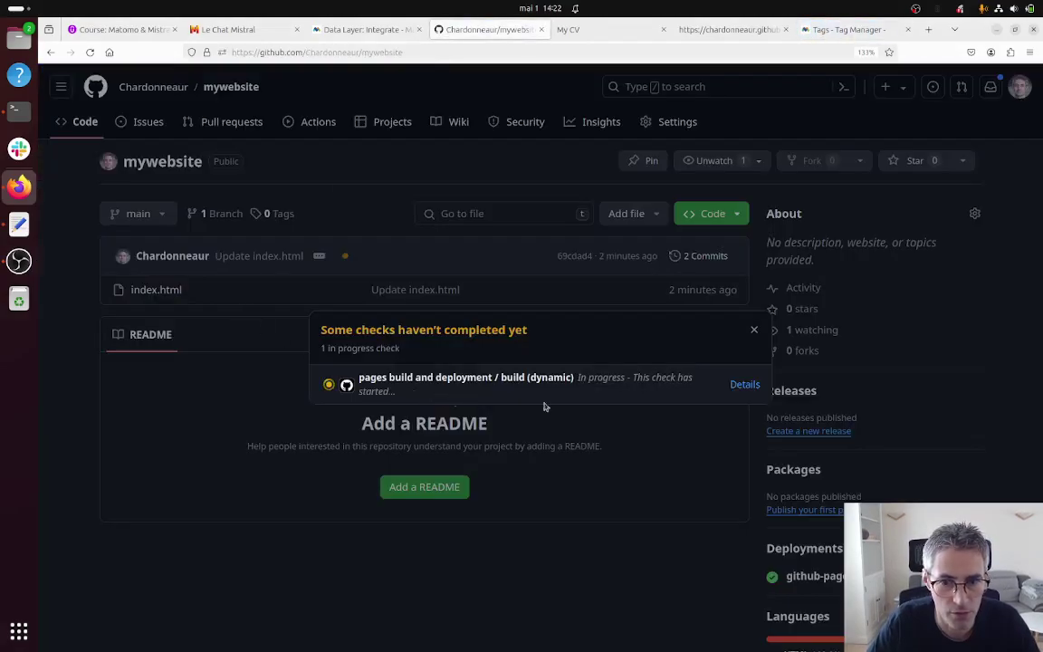
click(746, 387)
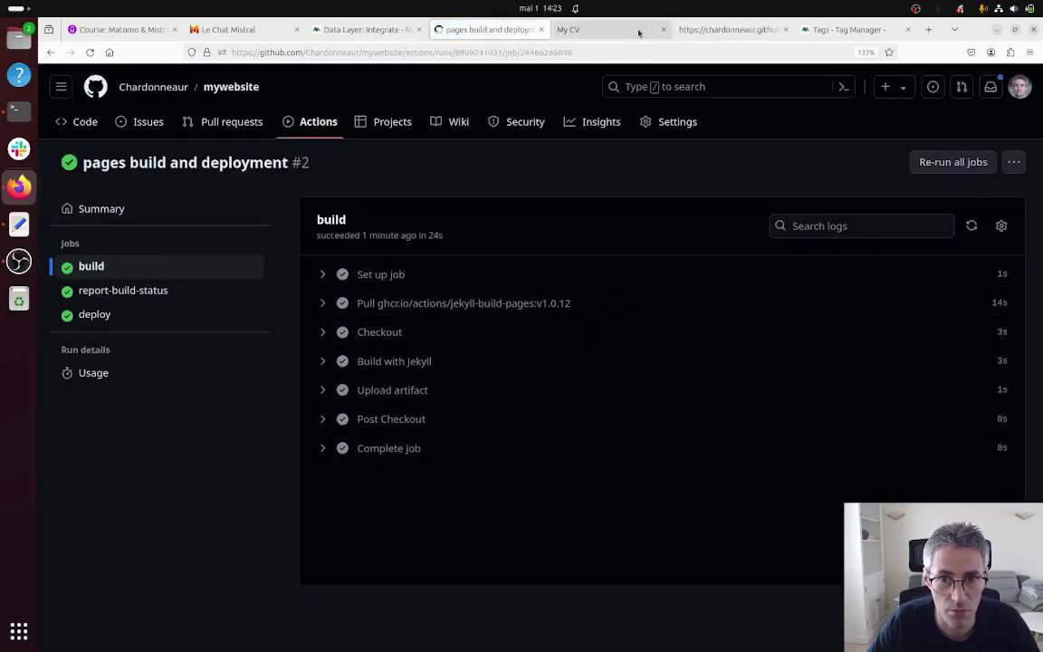
click(724, 29)
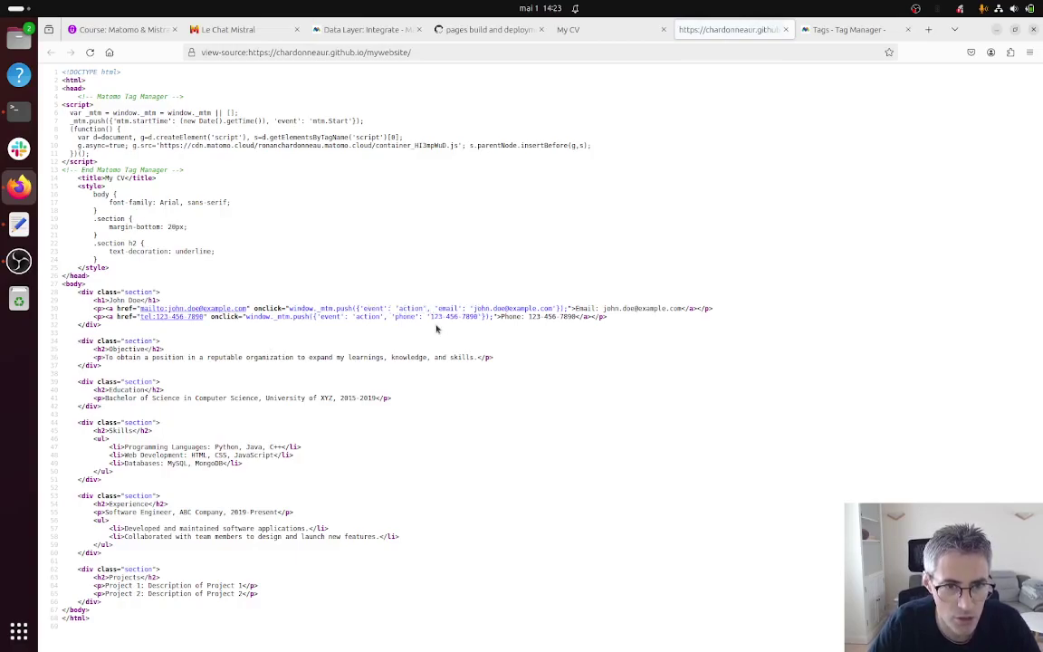
Open the Matomo dashboard in a separate browser tab and display the Visits Log report.
click(820, 29)
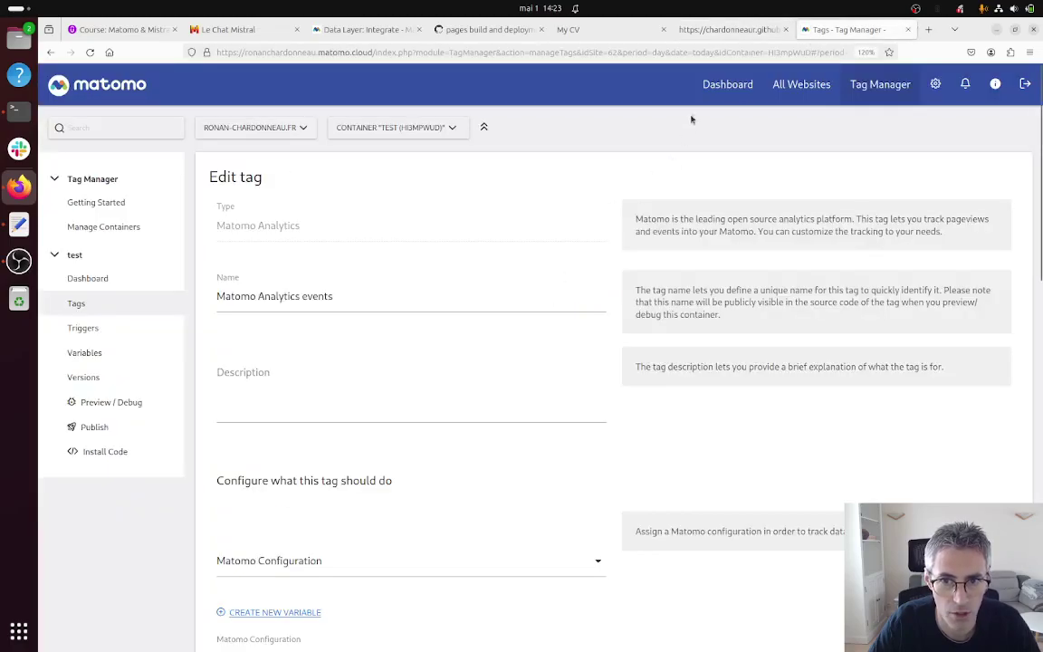
right_click(727, 97)
click(761, 106)
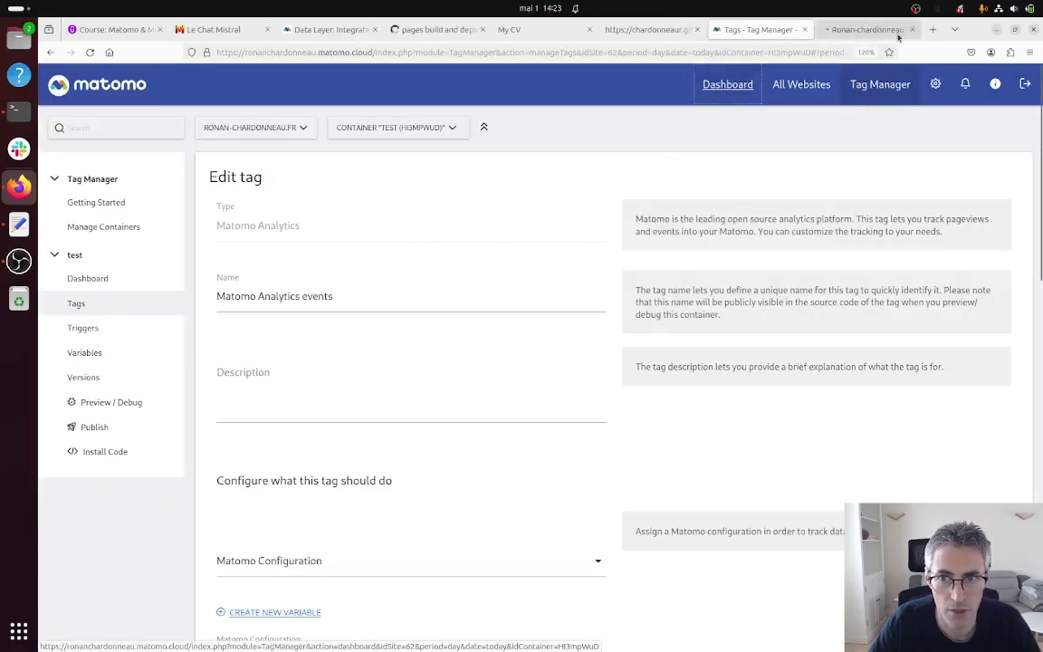
click(869, 29)
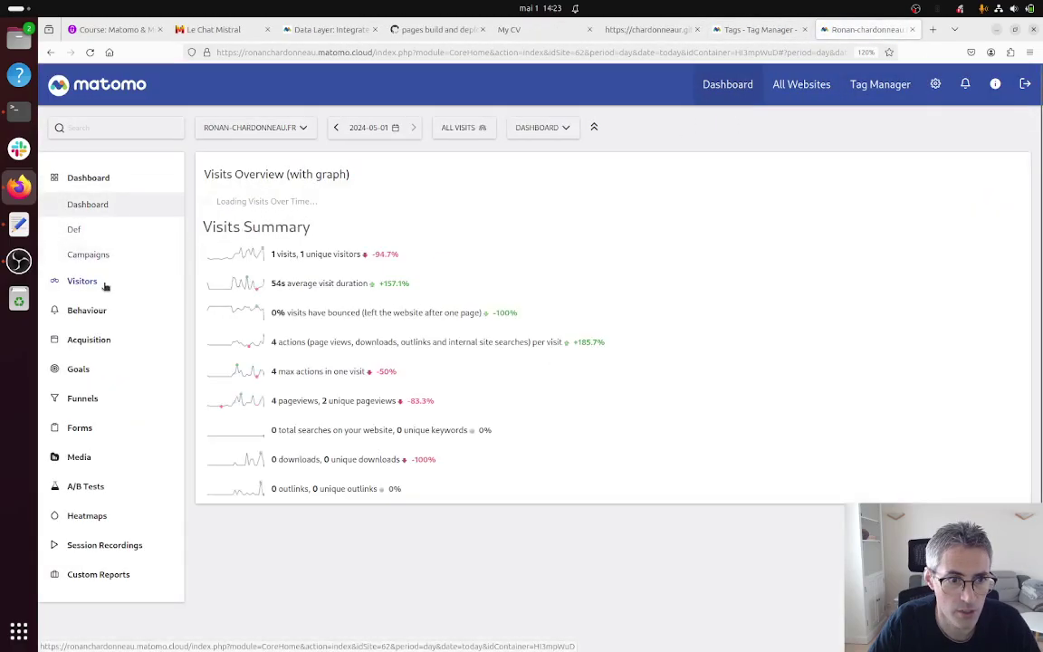
click(104, 281)
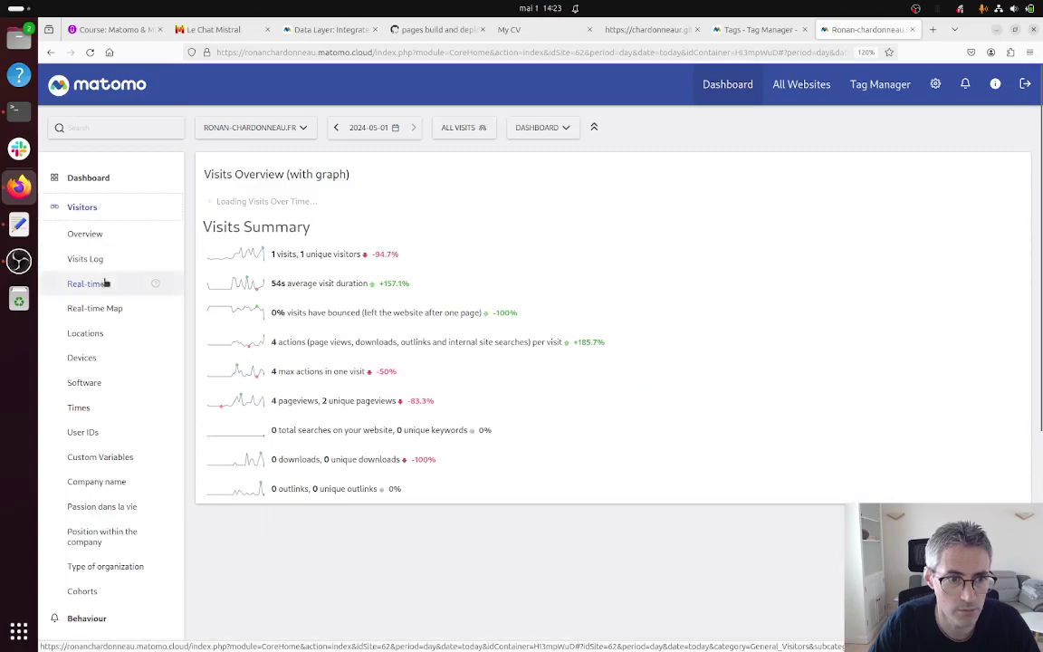
click(105, 259)
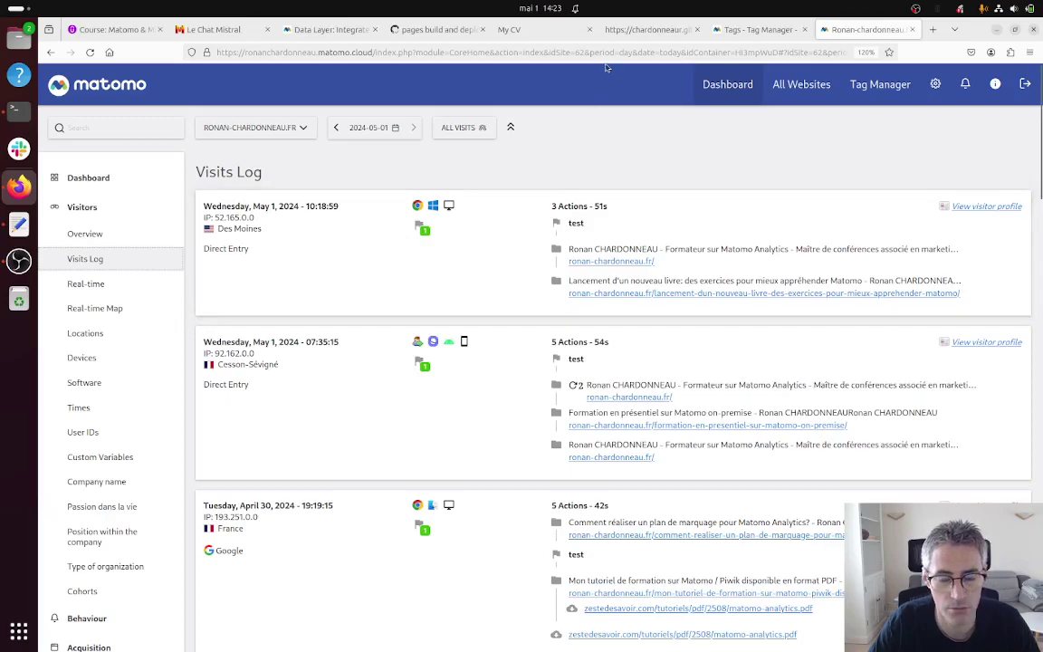
Reload the published CV page, and refresh the Matomo Visits Log to check for the visit.
click(562, 38)
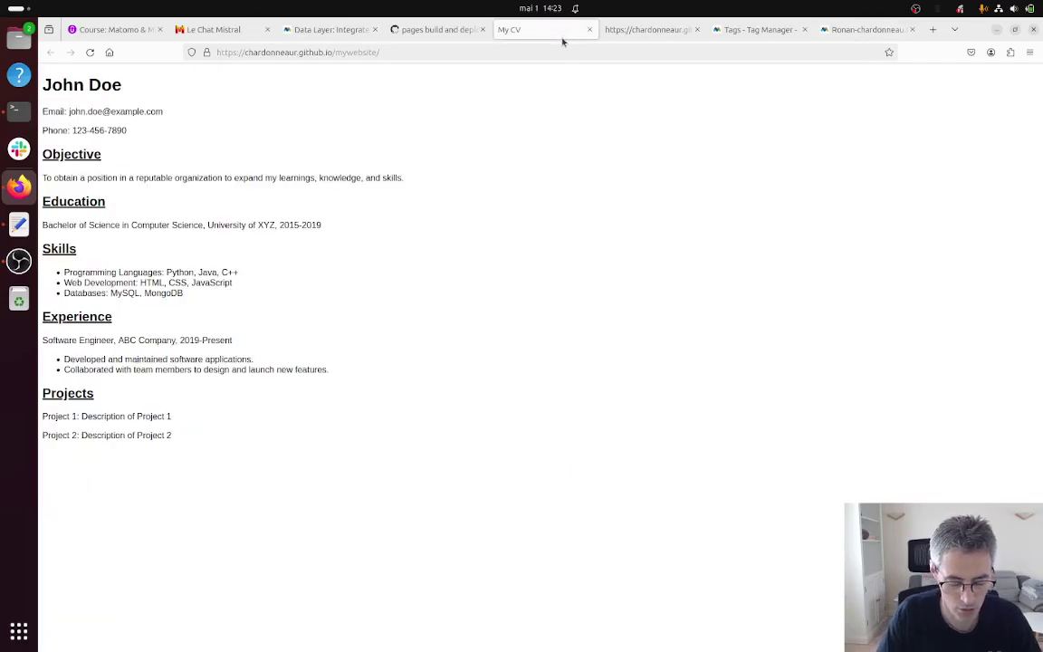
key(F5)
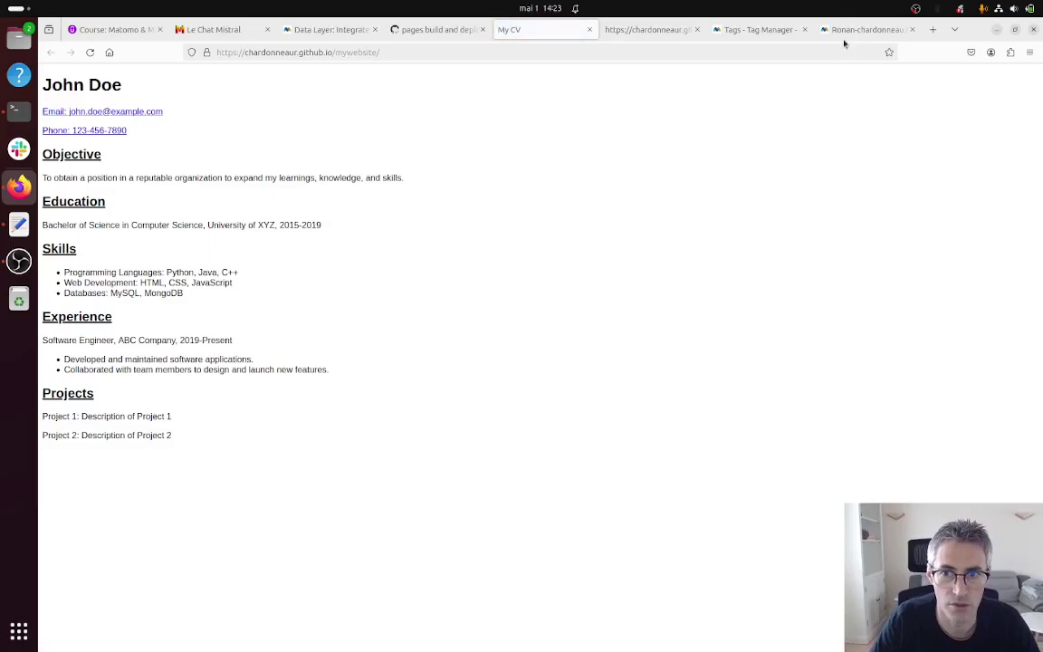
click(843, 32)
click(91, 52)
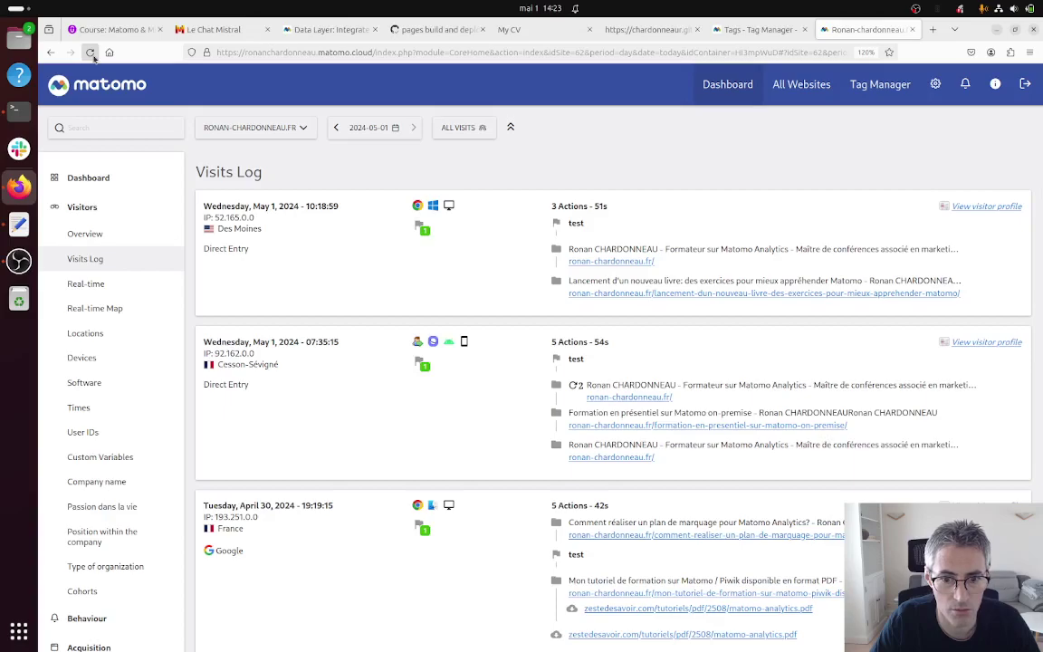
Launch Chromium, load the published mywebsite CV page from its GitHub Pages address, and maximize the window.
click(542, 30)
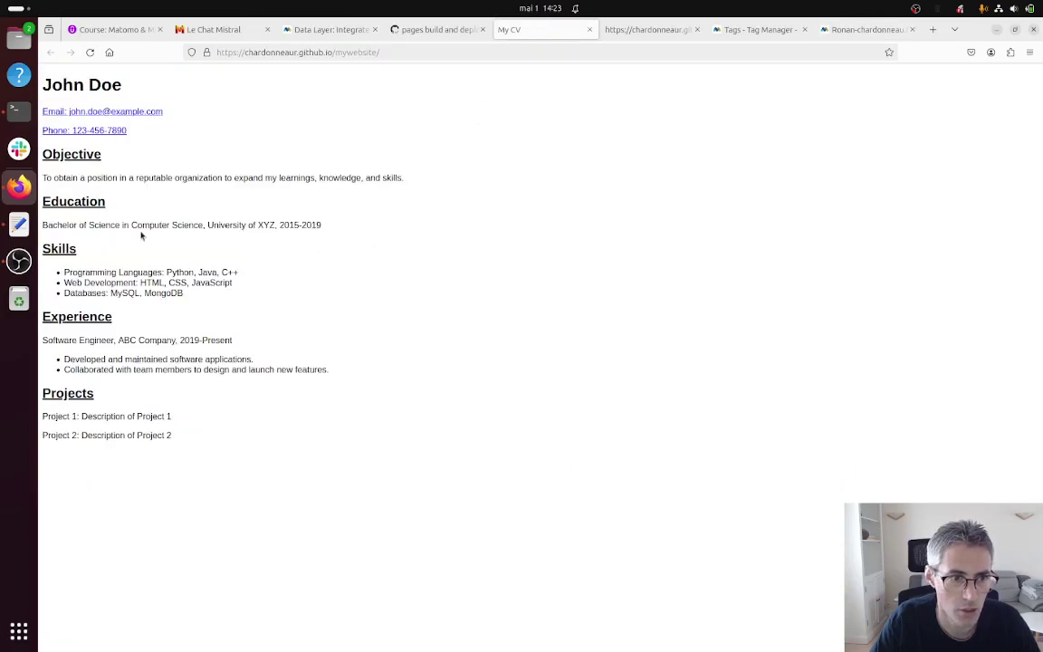
click(19, 632)
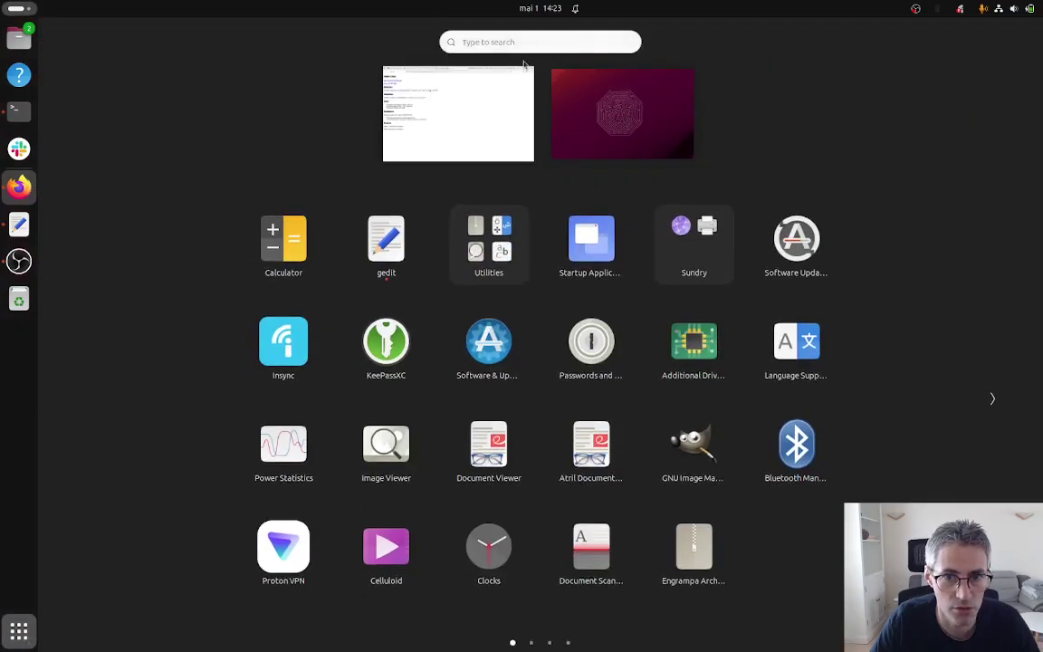
text(chr)
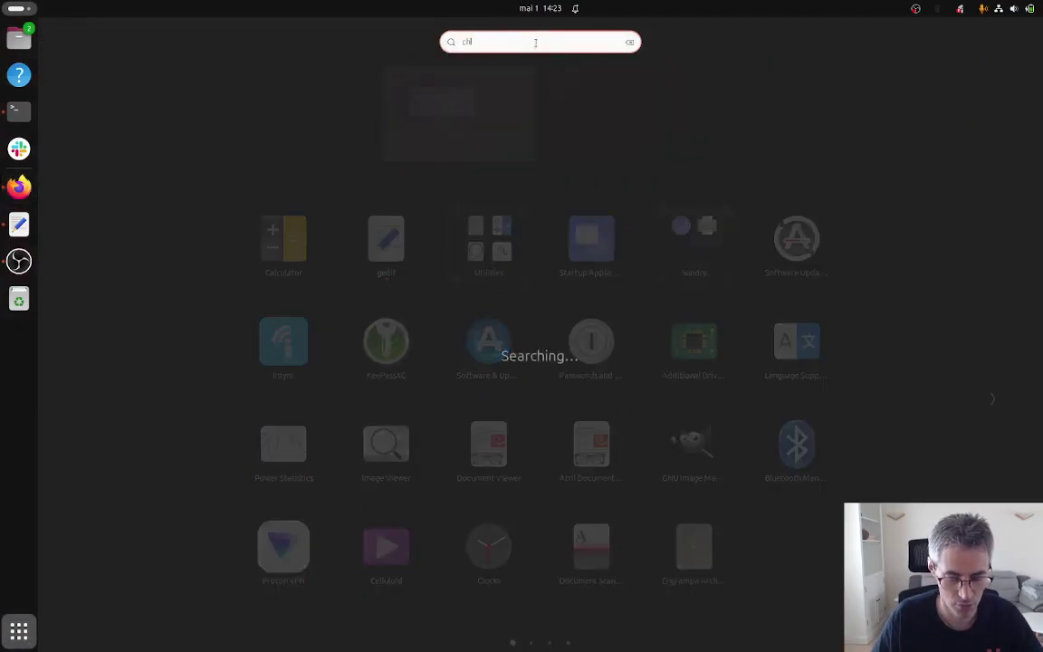
key(Return)
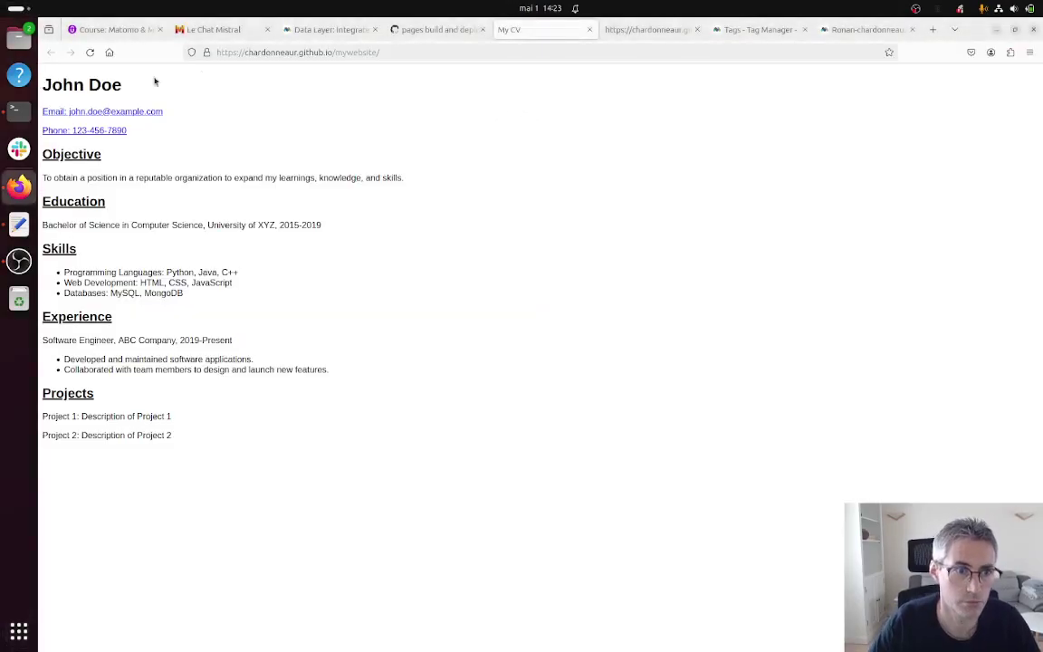
click(367, 52)
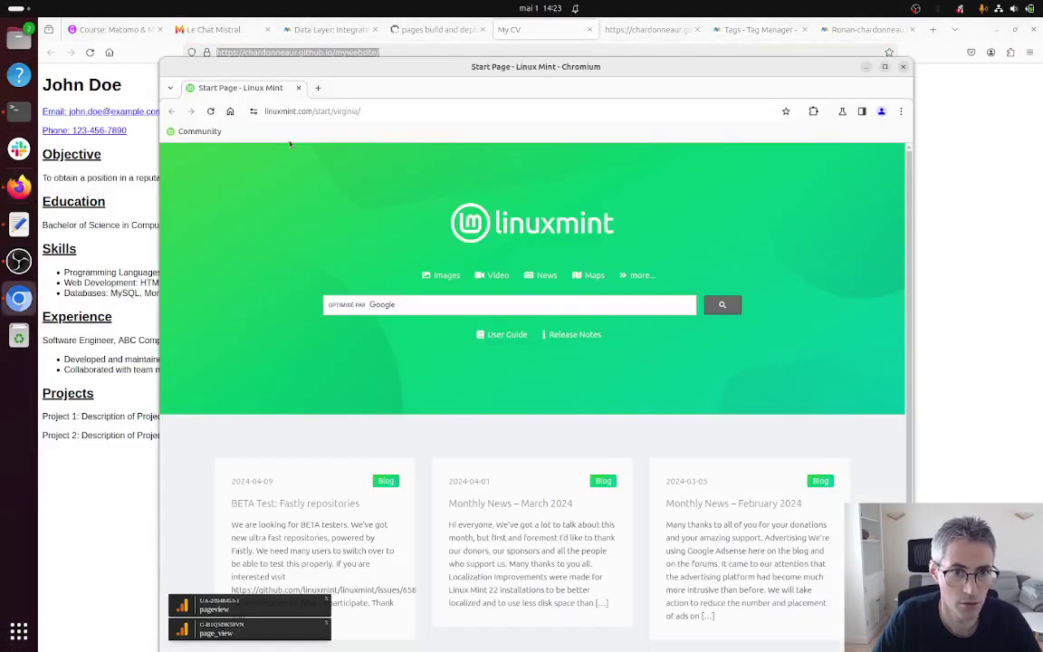
click(313, 107)
text(https://chardonneau.github.io/mywebsite/)
key(Return)
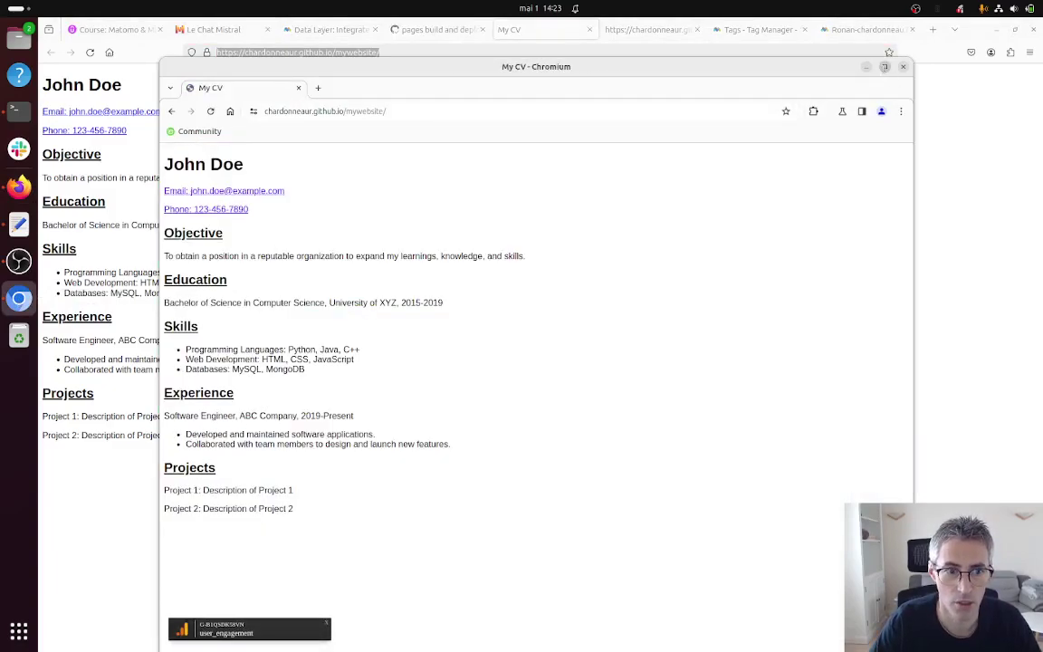
click(884, 67)
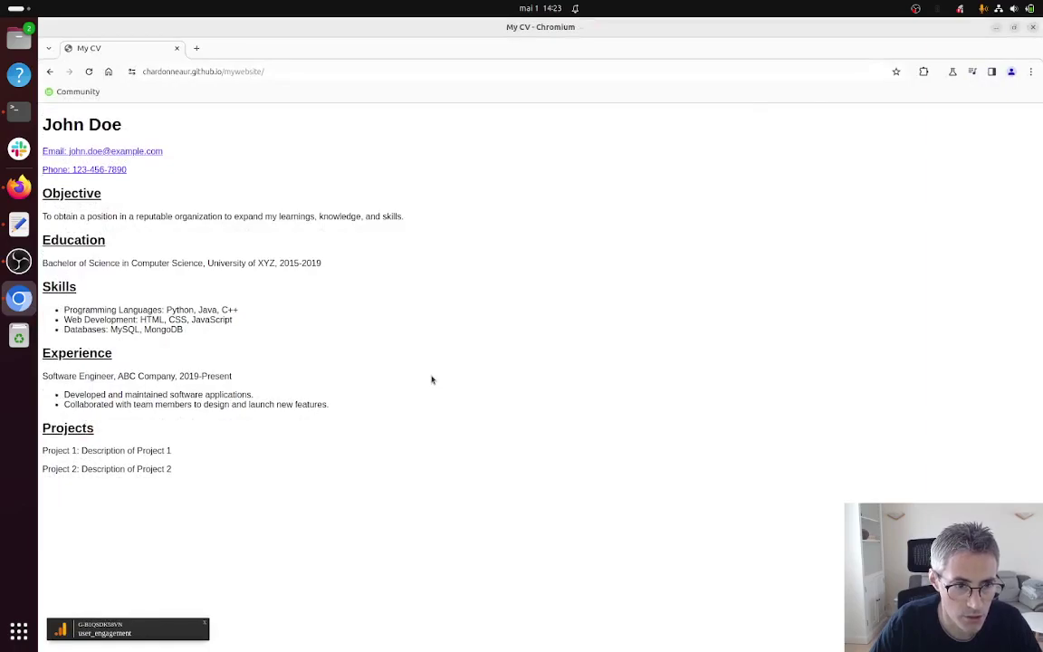
Examine the Matomo Tag Manager snippet in the published CV page's source code, and return to the page.
key(ctrl+u)
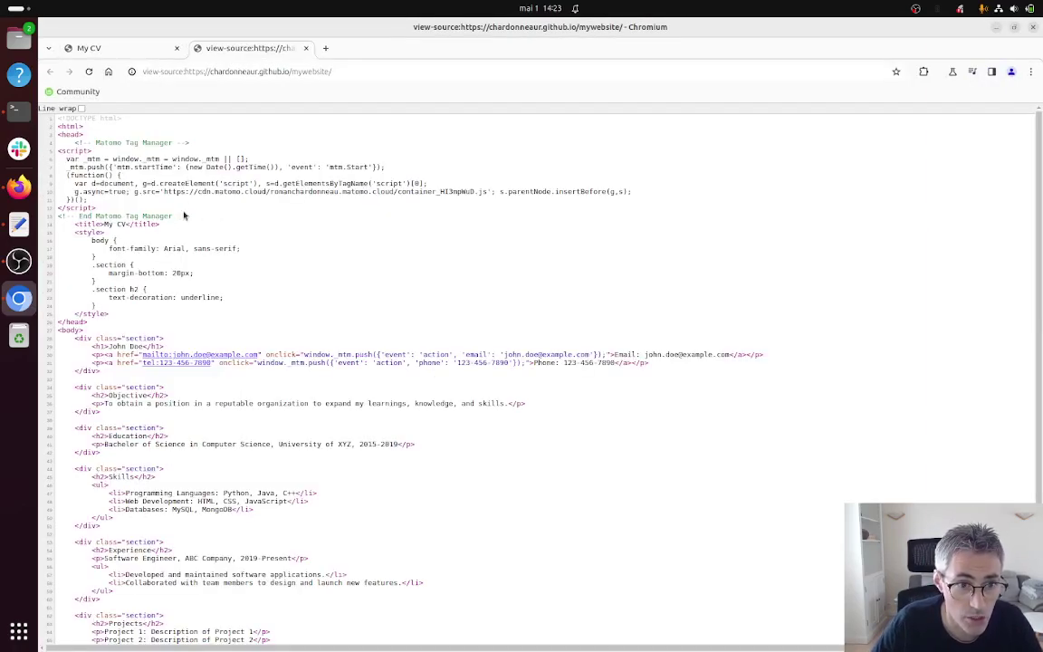
drag(166, 209, 88, 152)
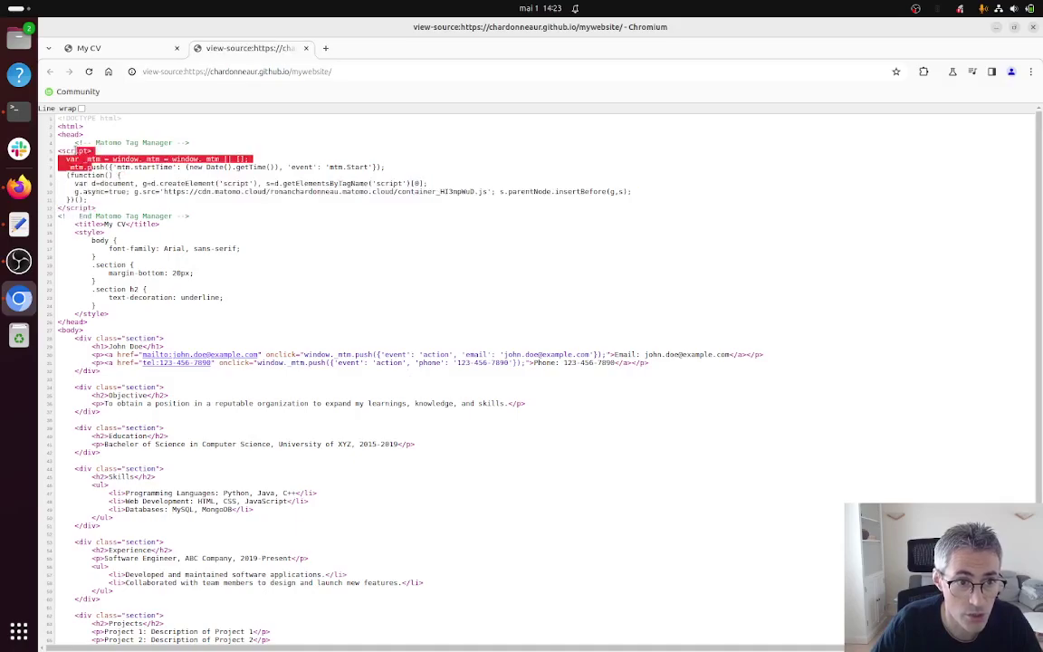
click(136, 50)
Inspect the CV page's network requests in the developer tools, reloading the page and clearing the matomo filter.
right_click(322, 419)
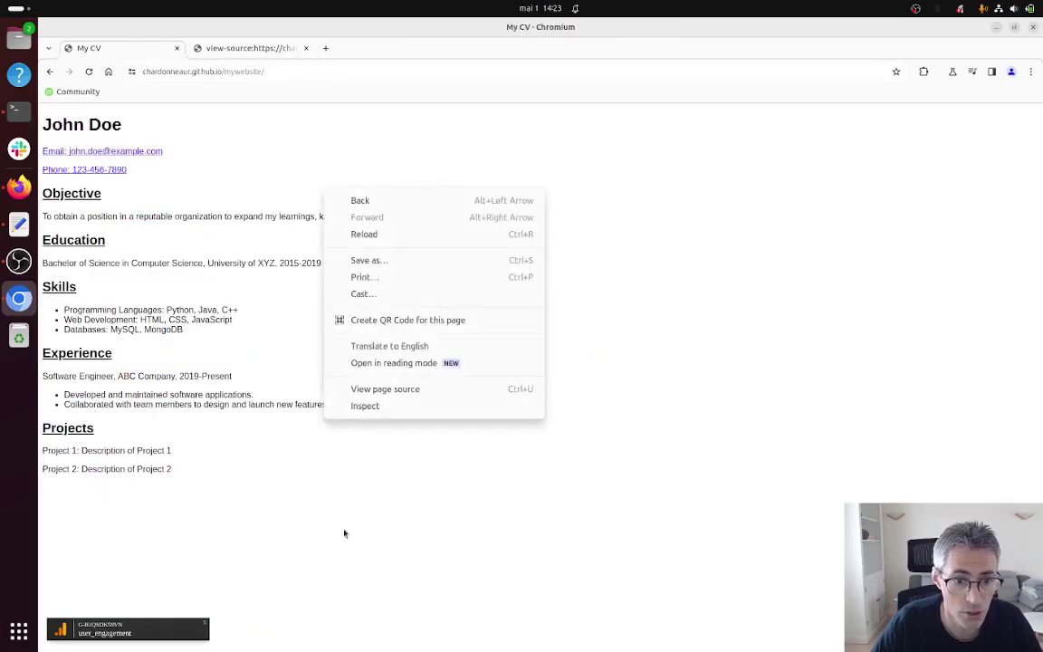
click(370, 407)
click(172, 277)
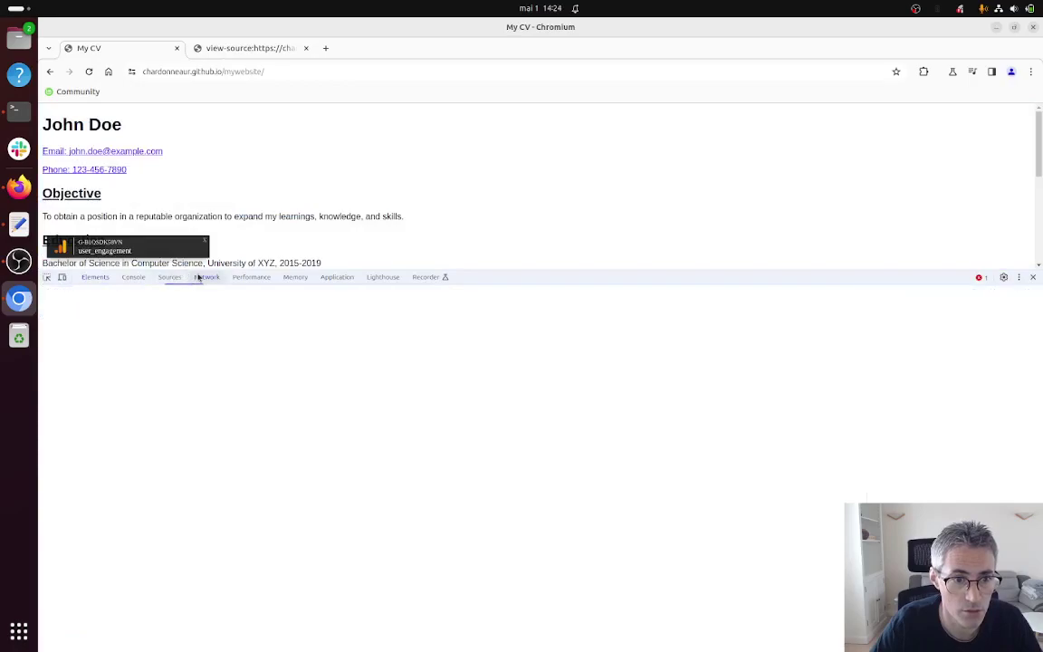
click(207, 277)
key(ctrl+r)
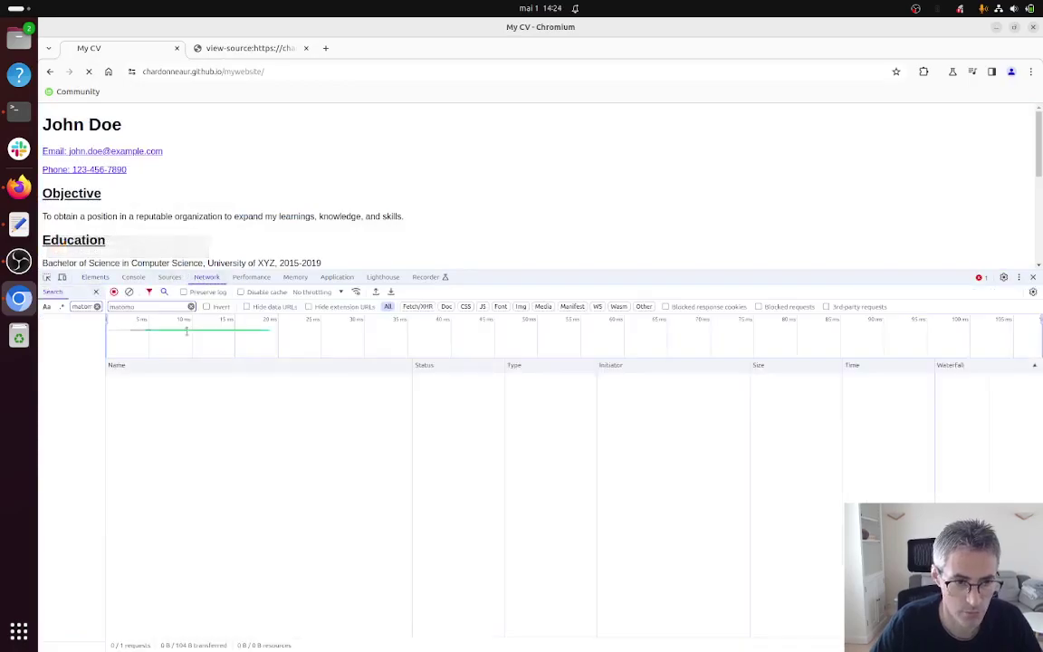
click(191, 307)
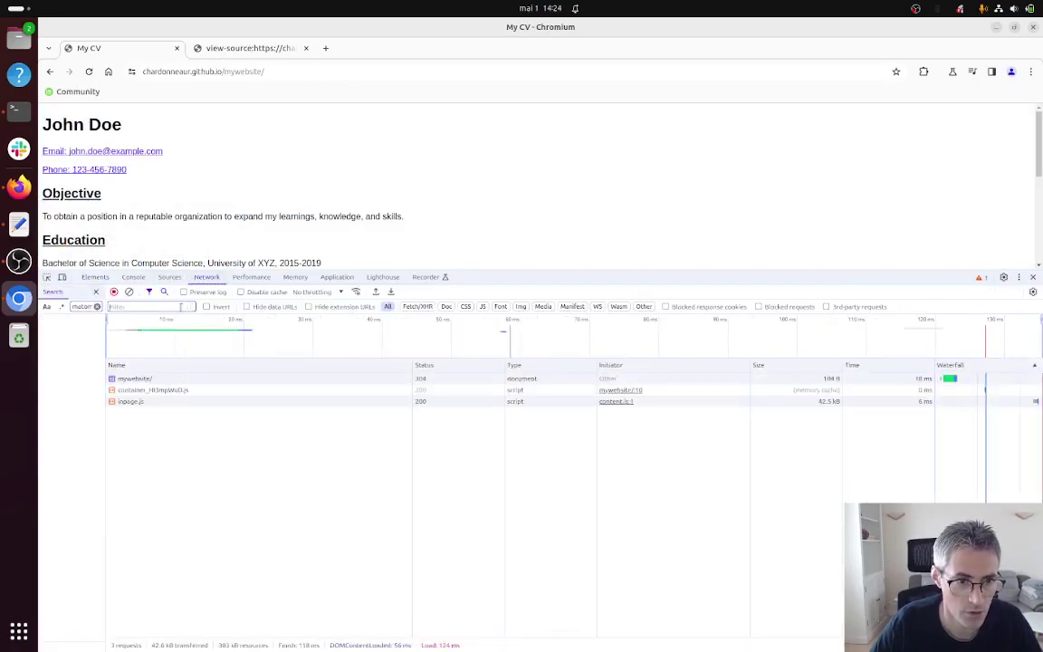
Check the console output after reloading the CV page, and view the request headers of the Matomo container script.
click(133, 277)
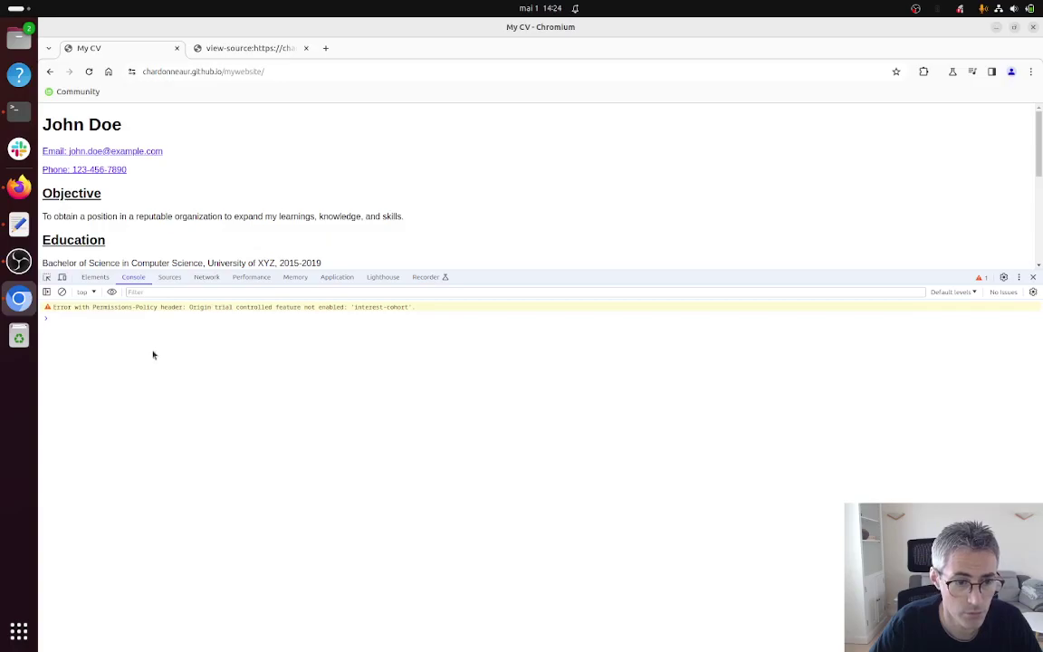
key(ctrl+r)
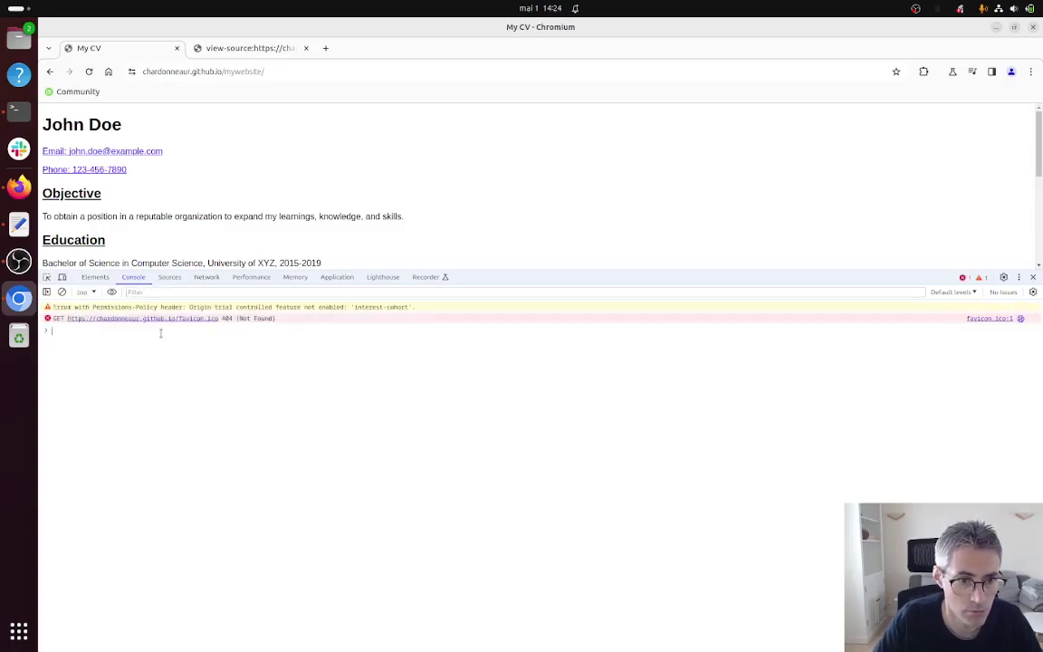
click(206, 277)
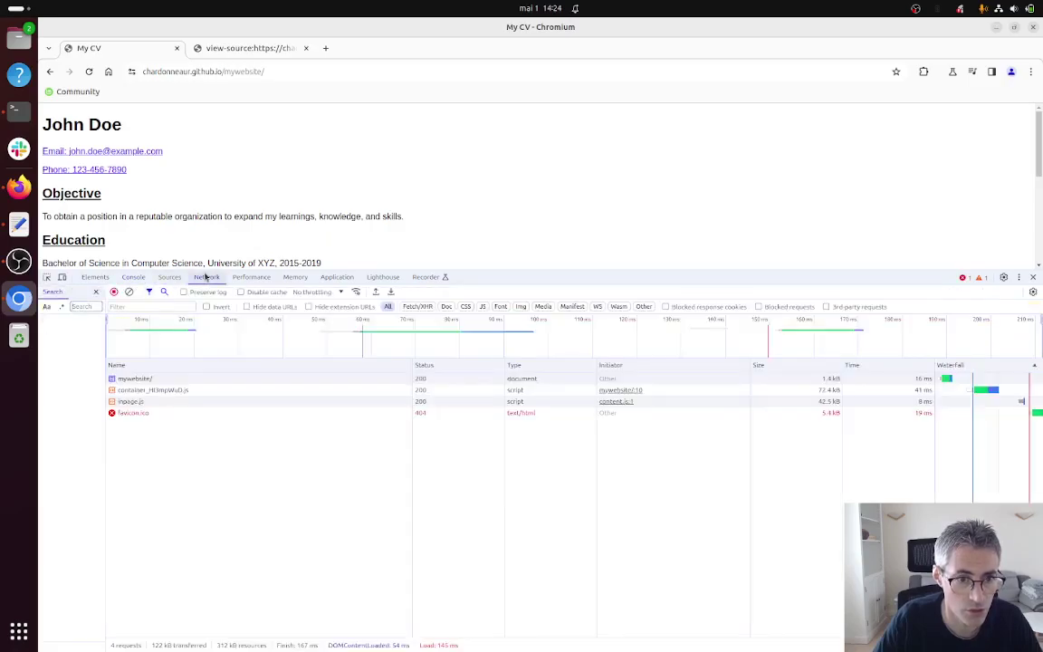
click(213, 391)
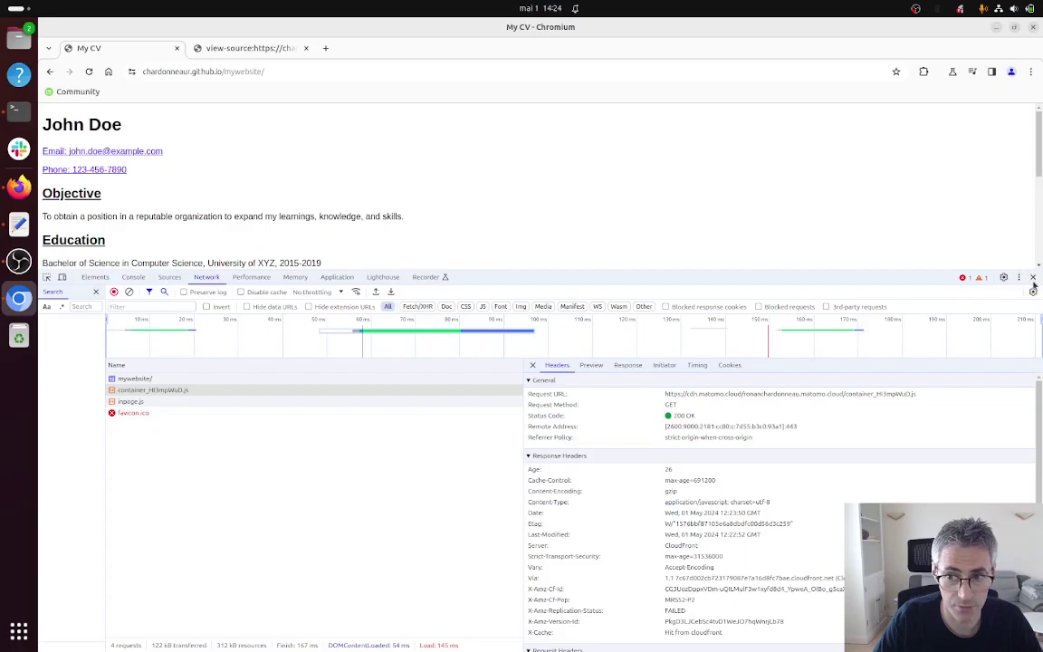
Test the CV page's phone and email links, and close the developer tools and the email compose window.
click(128, 170)
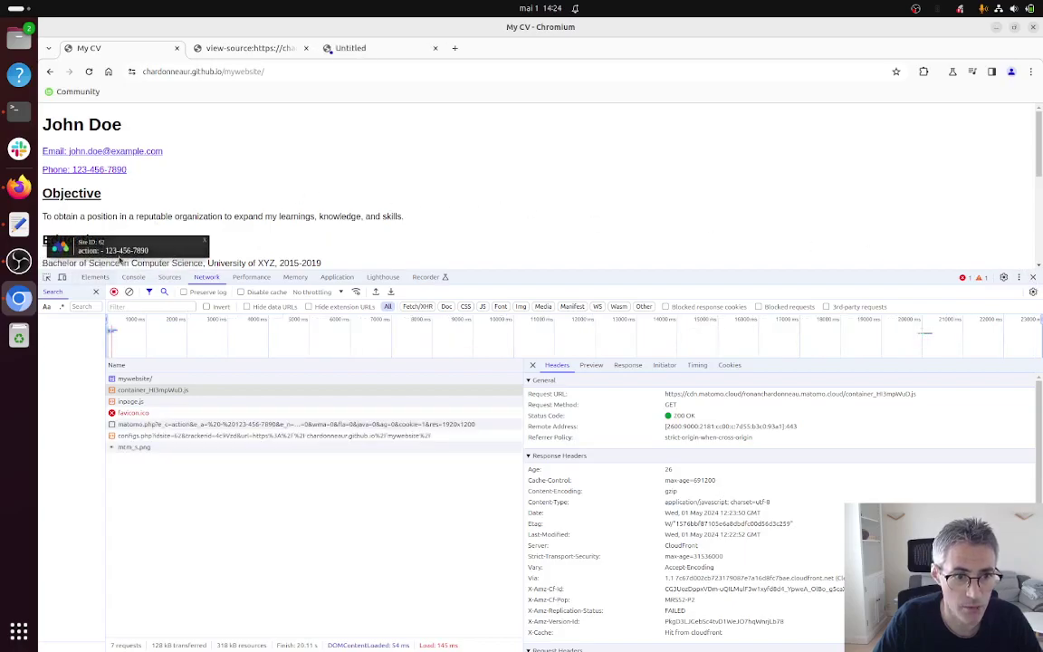
click(122, 152)
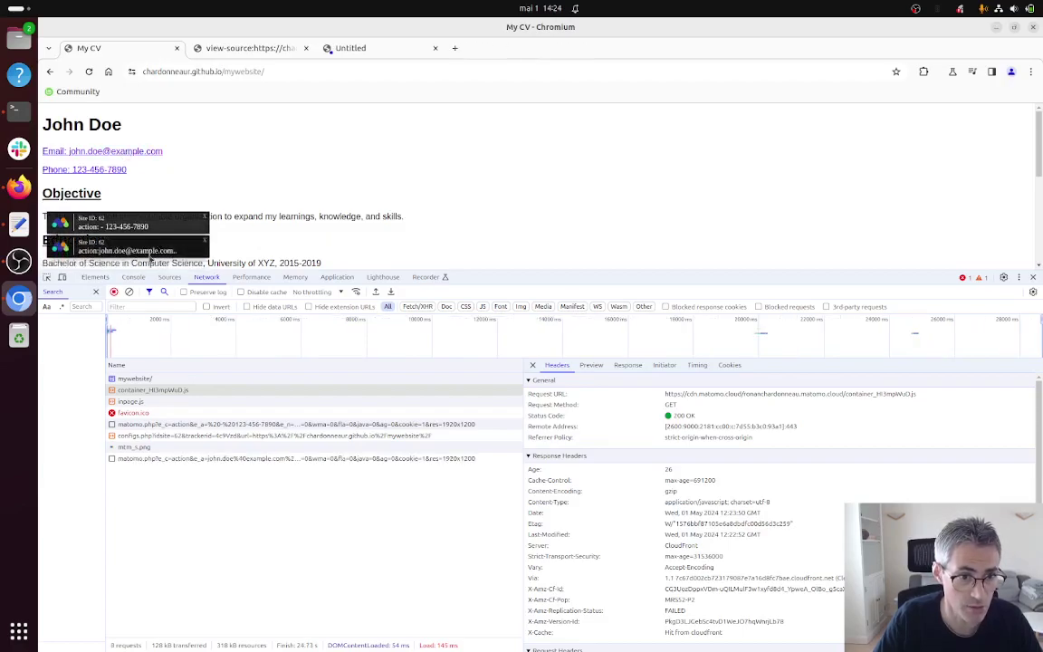
click(1035, 278)
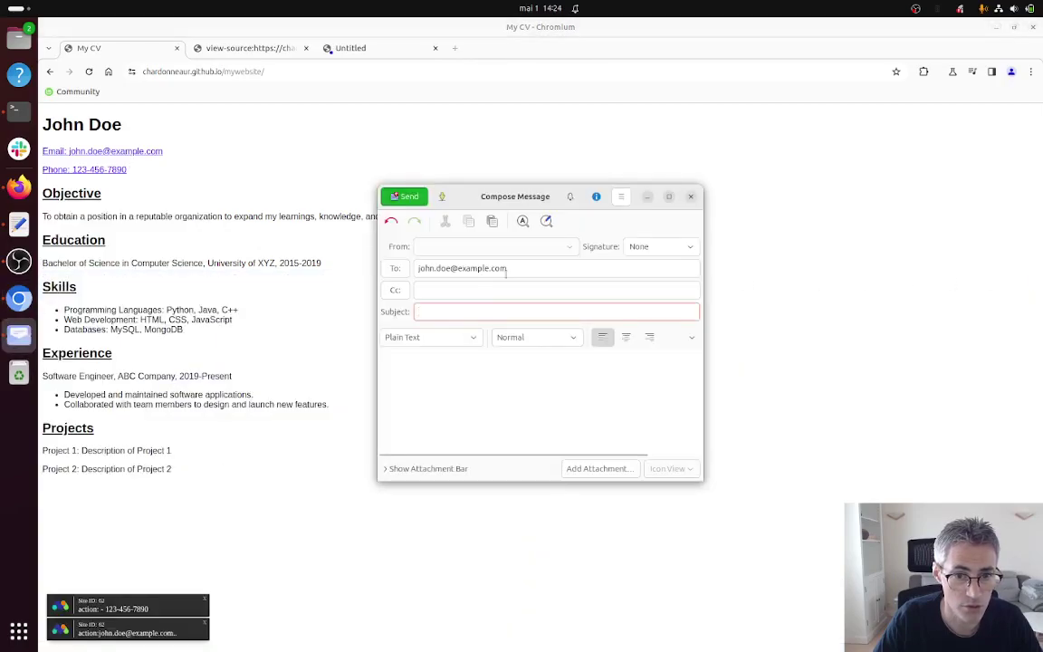
click(692, 196)
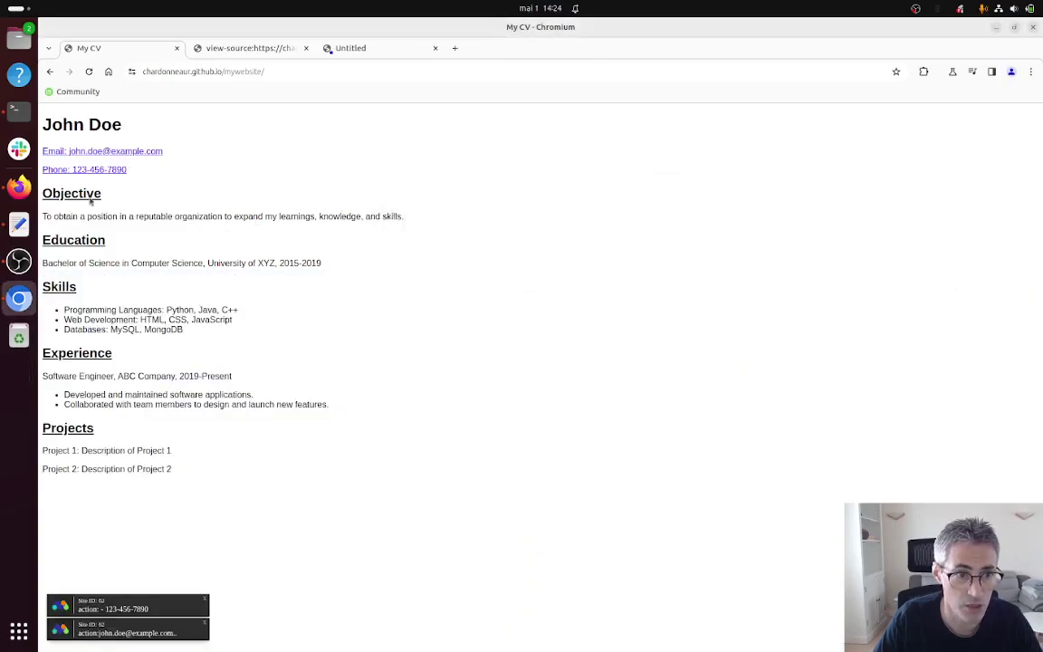
Switch to Firefox and refresh the Matomo Visits Log to check for the phone and email link events.
click(23, 181)
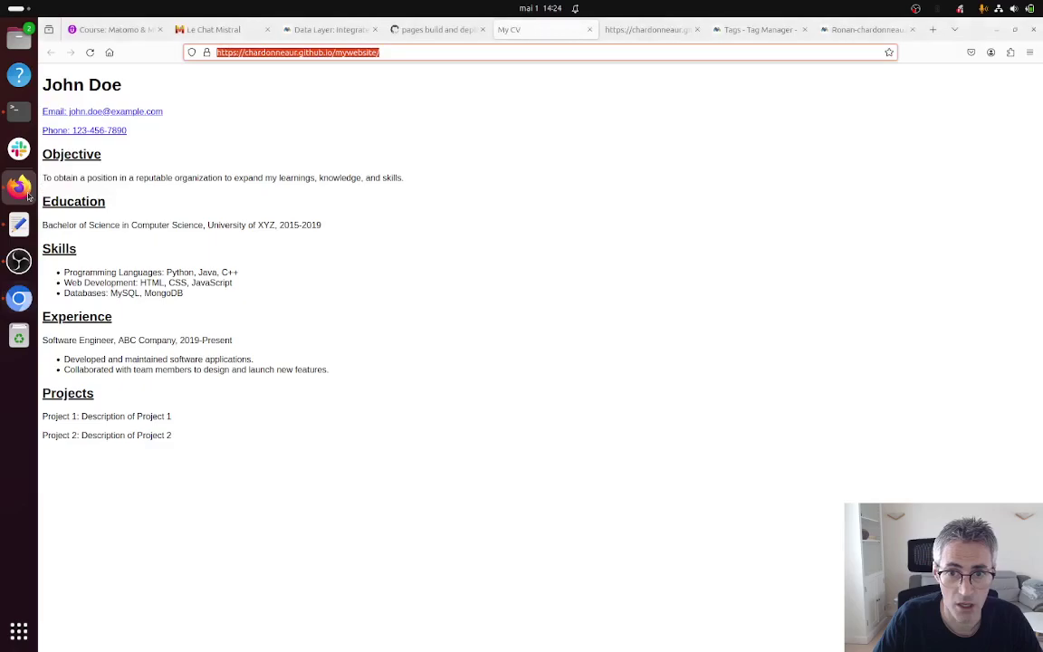
click(832, 33)
key(F5)
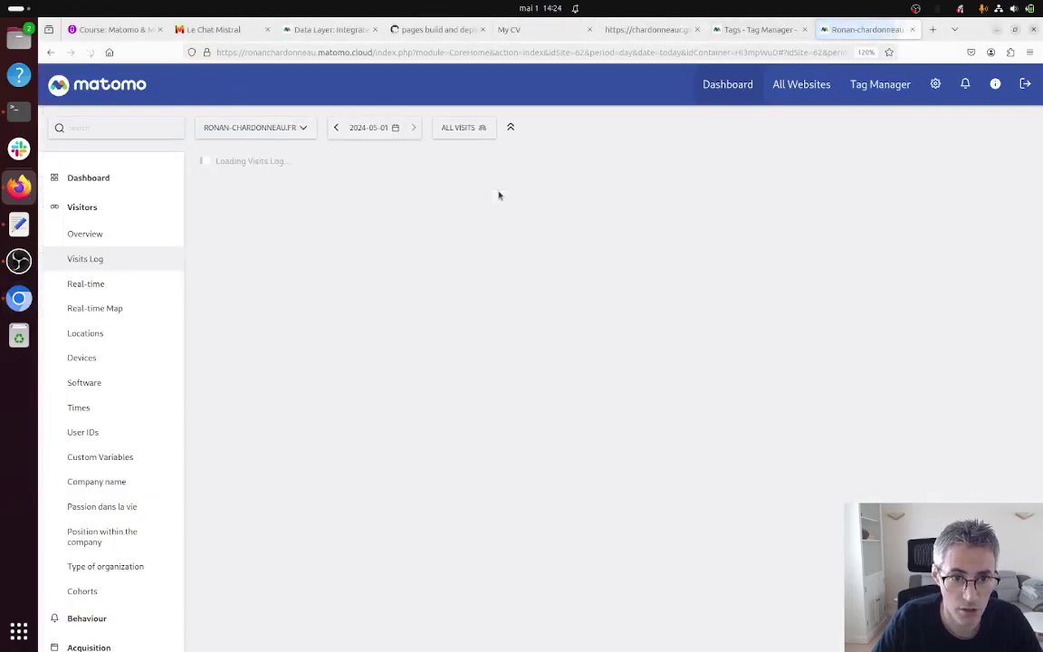